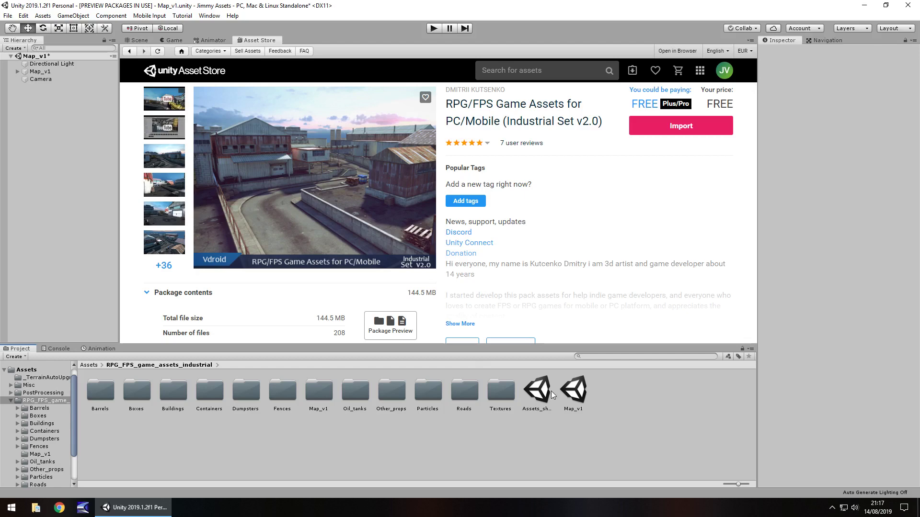
- Inspect the Map_v1 industrial scene from the overall rooftops down to the road near the camera
click(139, 40)
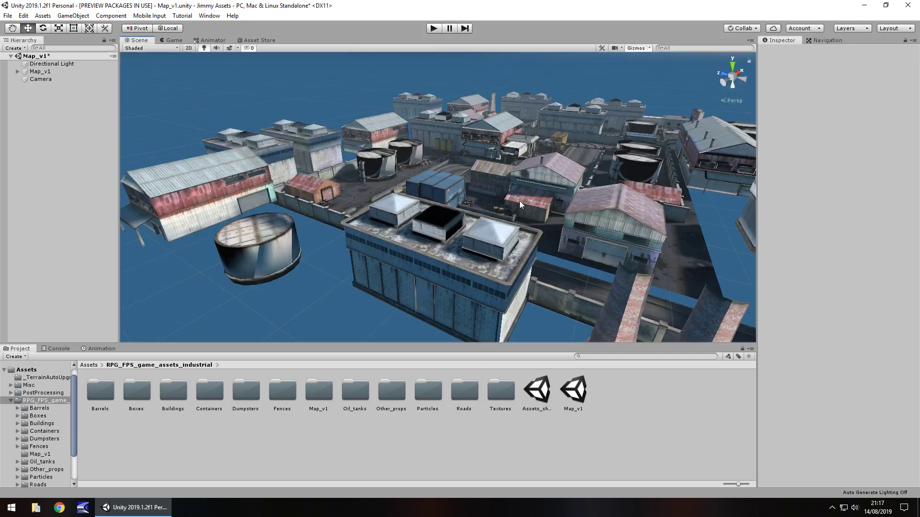
scroll(510, 191, up, 15)
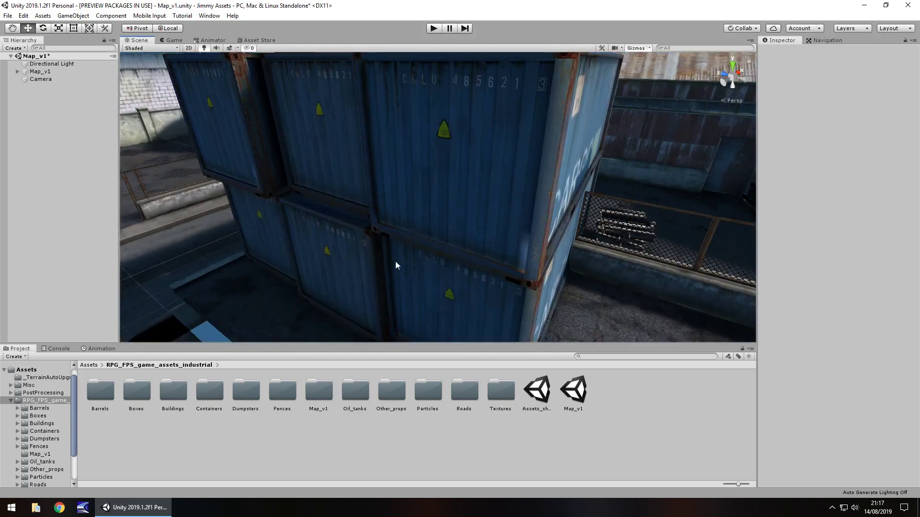
scroll(395, 260, up, 3)
middle_drag(353, 242, 791, 125)
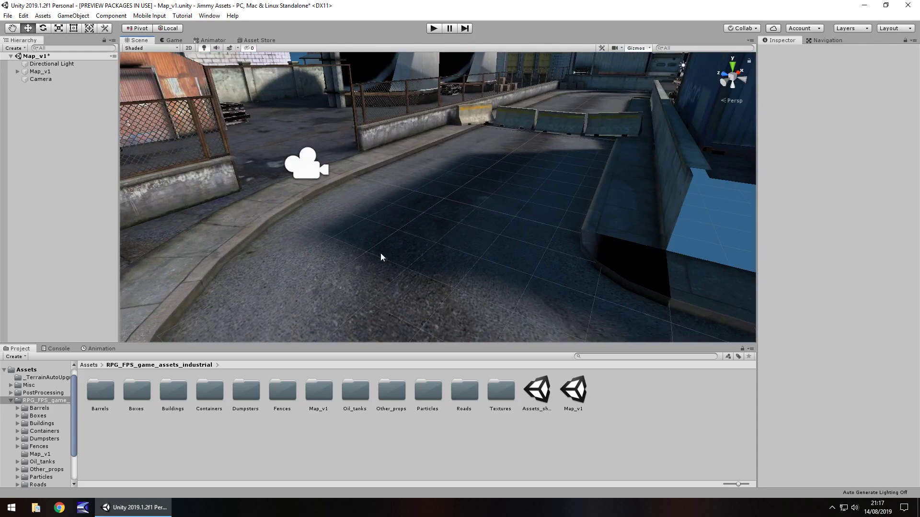
scroll(381, 255, up, 4)
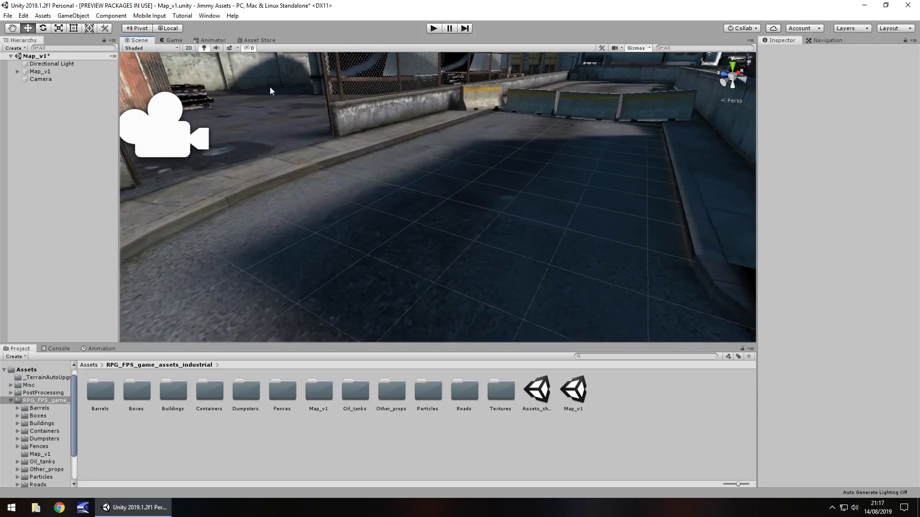
- Review the Asset Store page of the RPG/FPS Game Assets Industrial Set v2.0, including its package contents and recommendations
click(272, 41)
scroll(404, 229, down, 5)
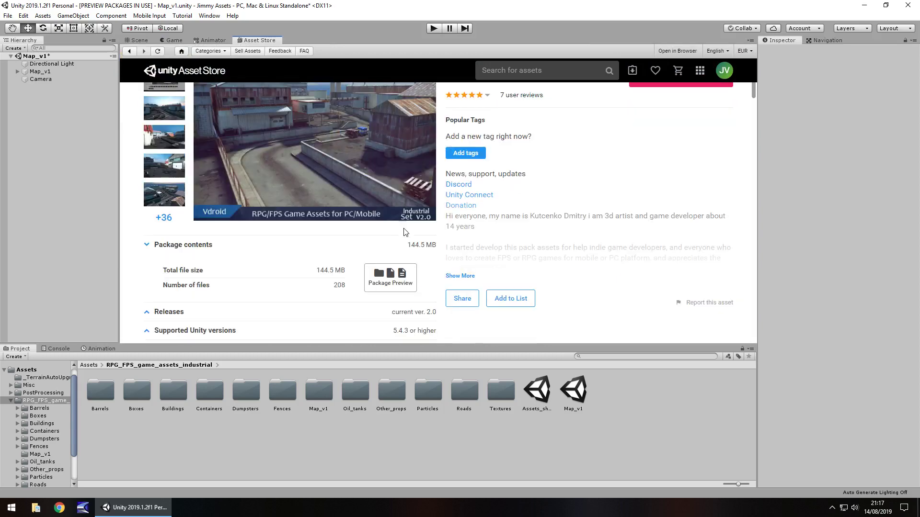
scroll(462, 231, down, 1)
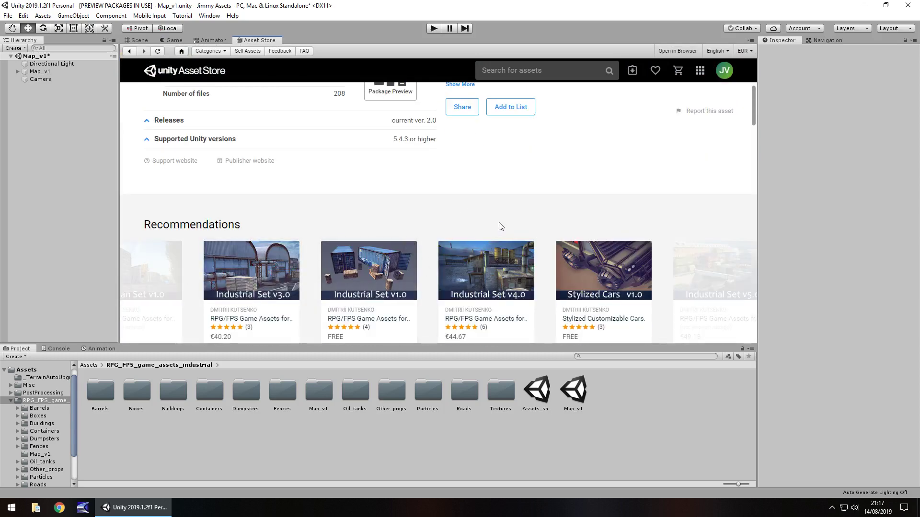
scroll(502, 221, up, 2)
scroll(501, 218, up, 3)
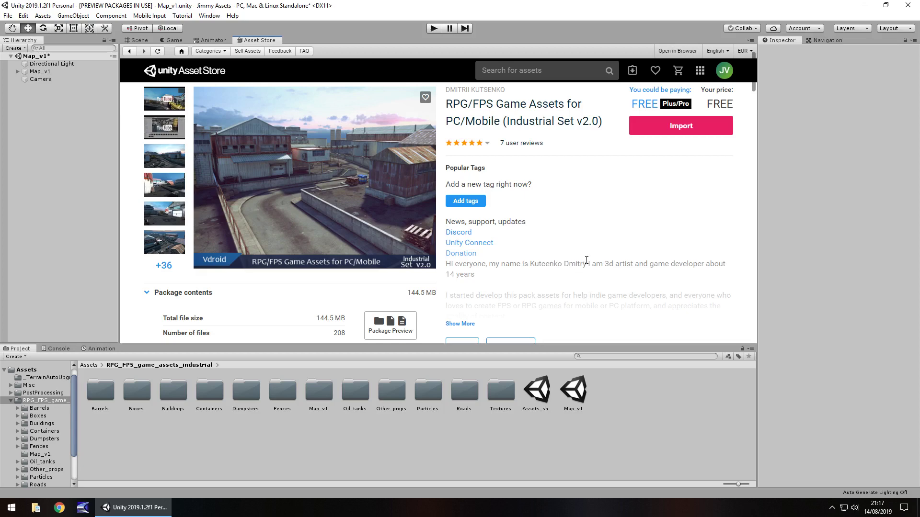
- Return to the scene and examine the map's road, cargo containers, walls and rusty shed from several viewpoints
click(140, 41)
scroll(498, 237, down, 10)
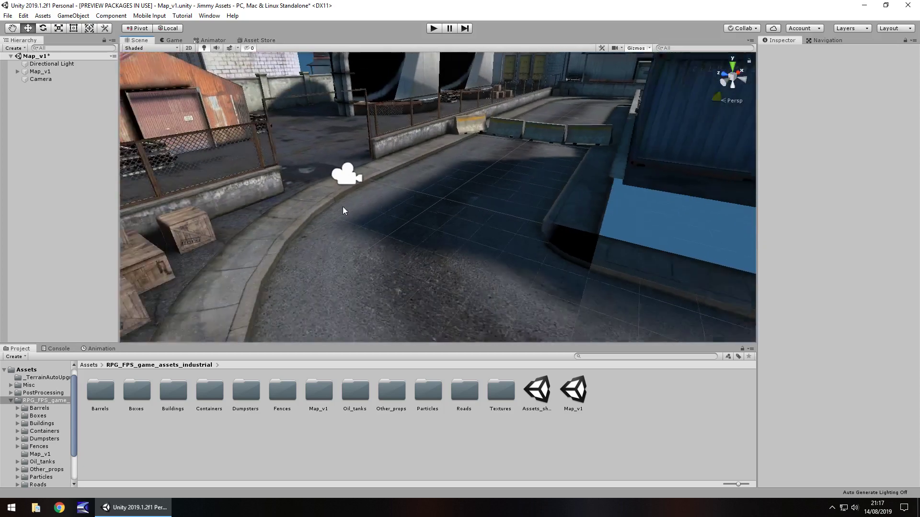
right_drag(433, 220, 153, 277)
right_drag(513, 253, 405, 252)
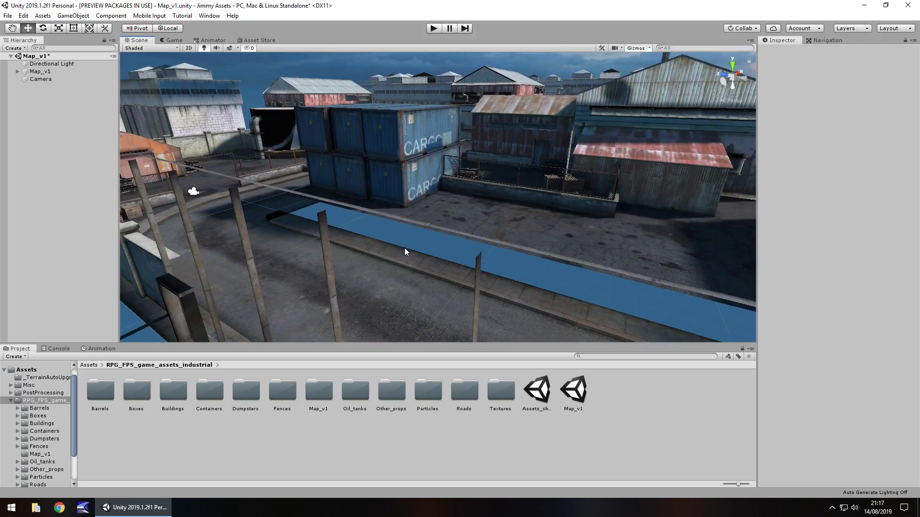
middle_drag(499, 176, 643, 97)
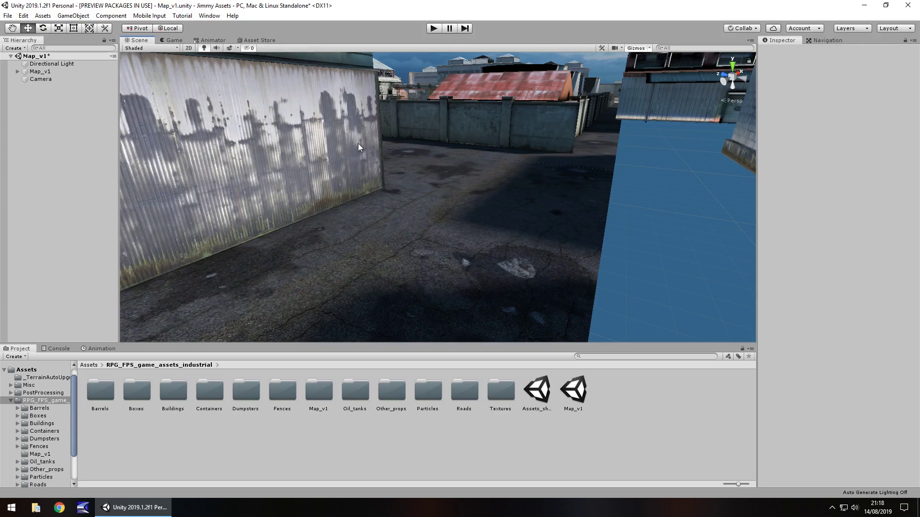
right_drag(358, 142, 352, 182)
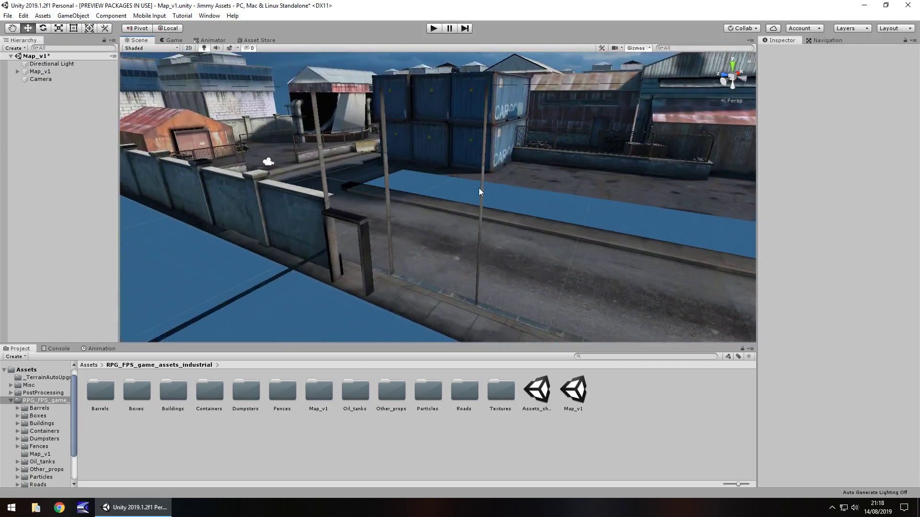
right_drag(480, 191, 406, 168)
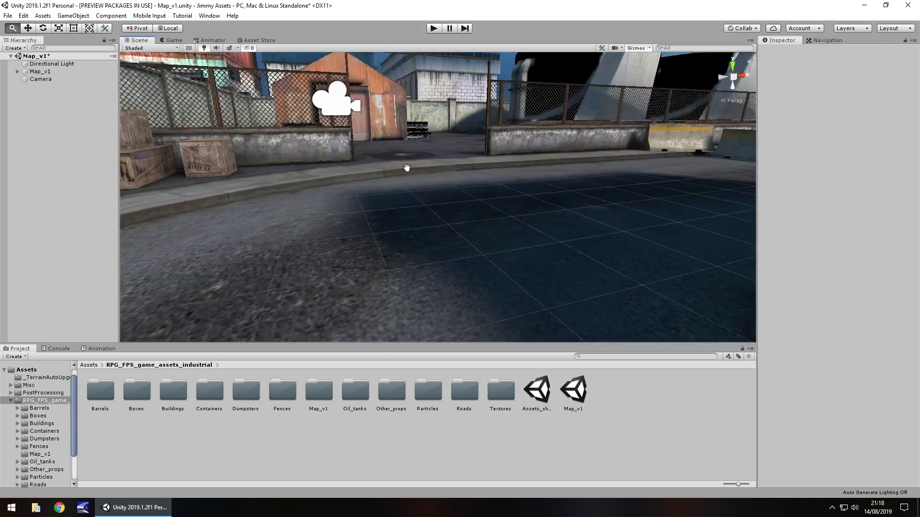
middle_drag(406, 168, 495, 286)
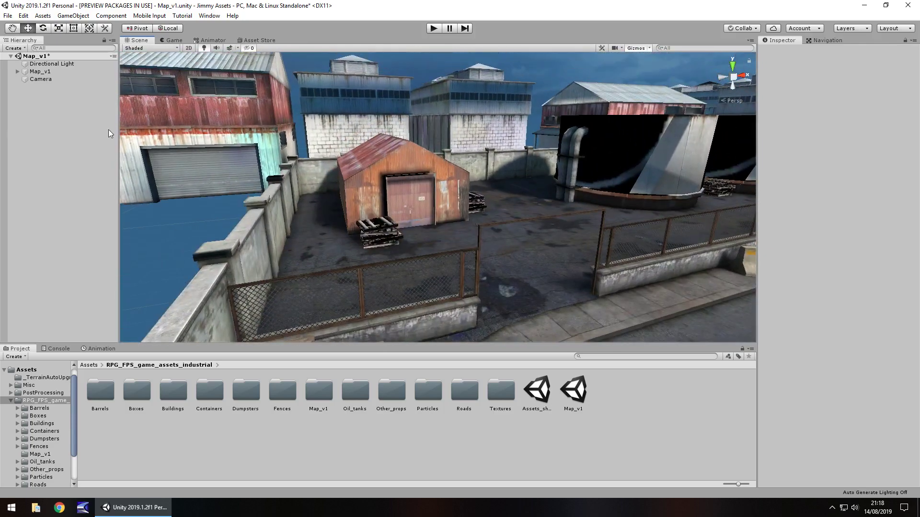
- Enable the Post Processing Behaviour component on the Camera object and view its effect around the fenced yard
click(34, 79)
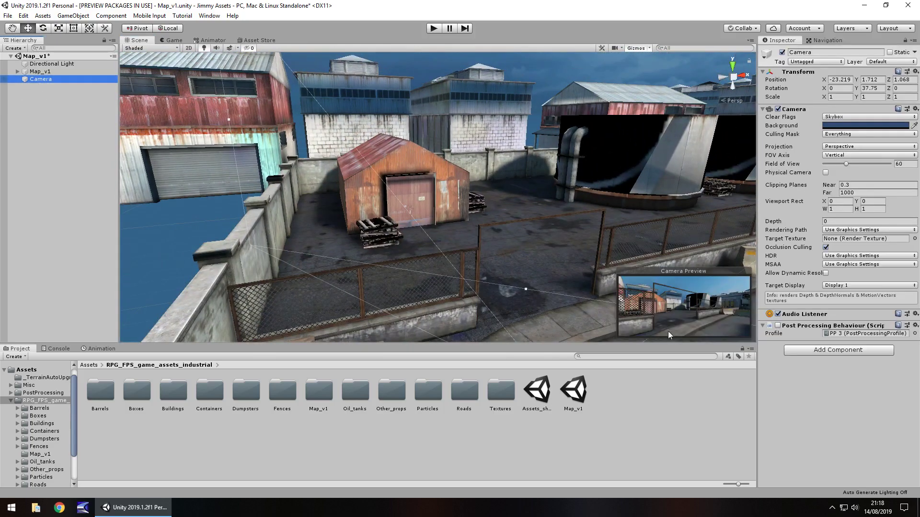
click(778, 325)
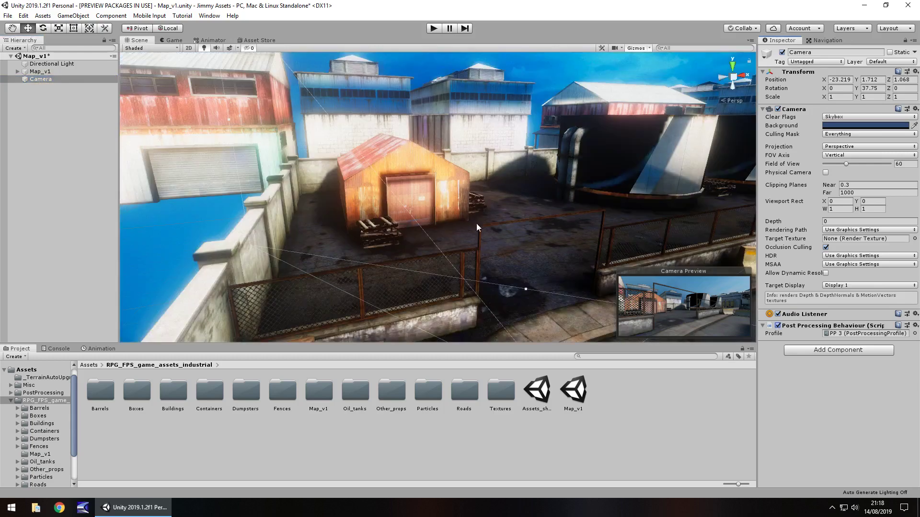
right_drag(477, 223, 384, 173)
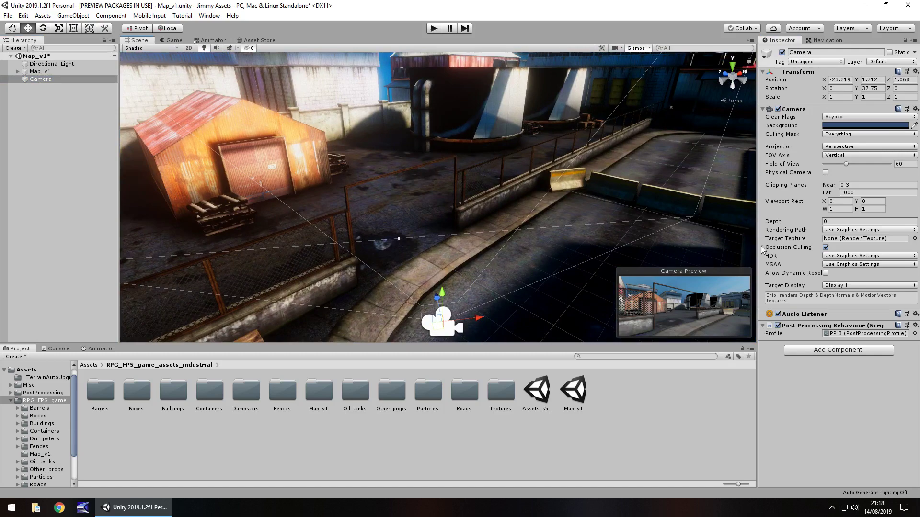
- Preview several post-processing profiles on the camera, including PP, PP 2 and PPPro2, and assign PP 4
click(915, 334)
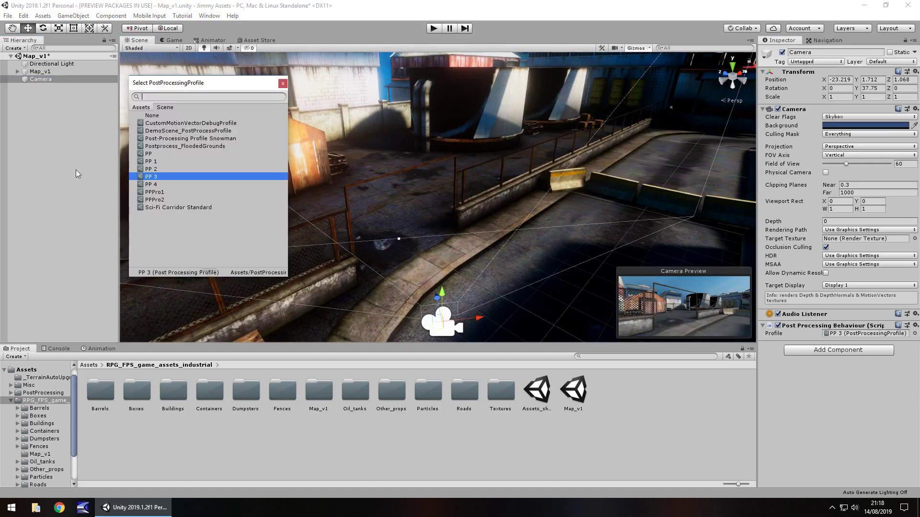
click(180, 138)
click(174, 153)
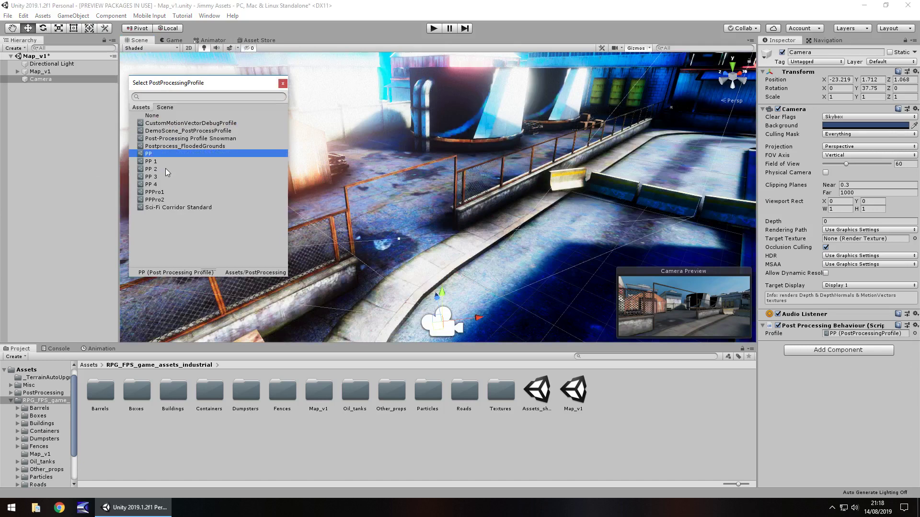
click(167, 169)
click(163, 184)
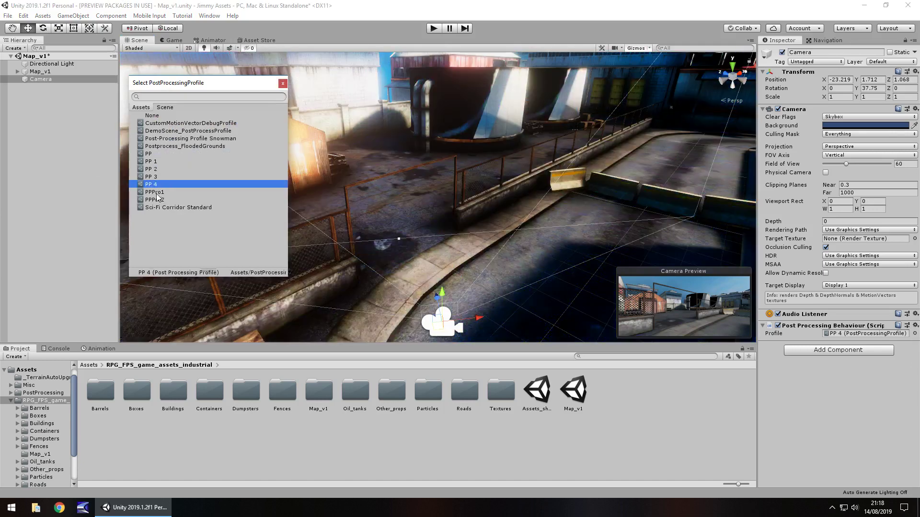
click(158, 192)
click(157, 200)
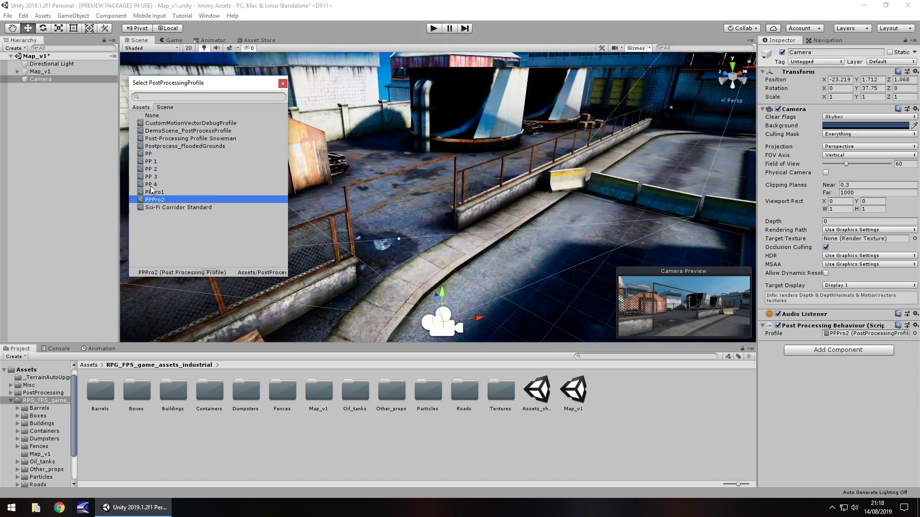
click(152, 185)
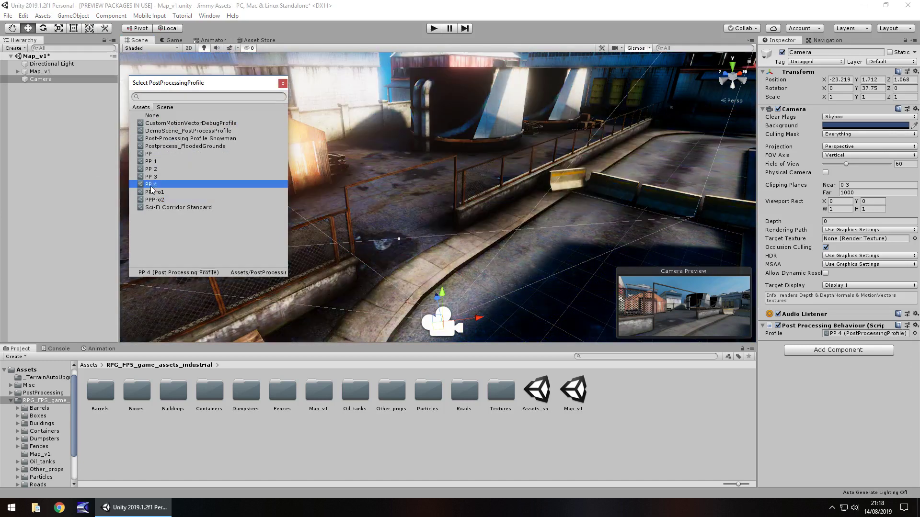
click(282, 84)
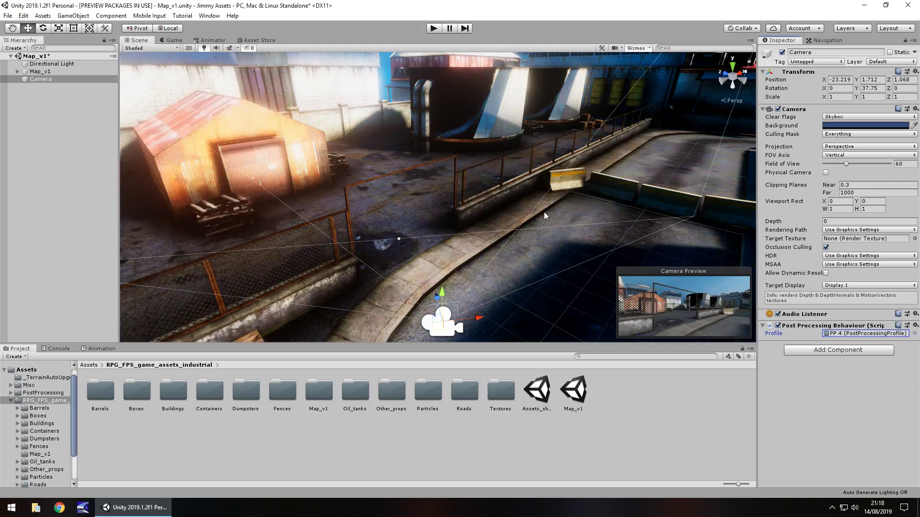
- Select the Hangar_v2 building in the scene and its child mesh Object084 to examine its components
alt+drag(544, 215, 400, 172)
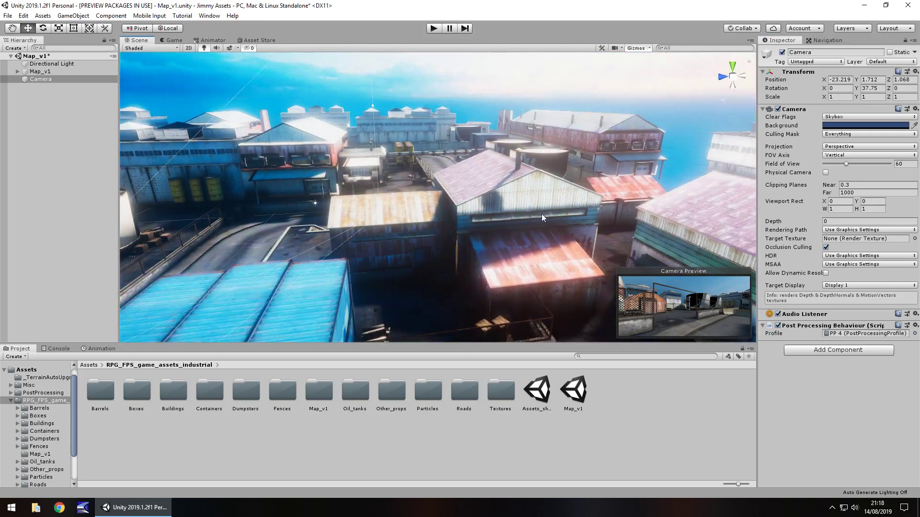
alt+drag(542, 214, 366, 208)
click(459, 156)
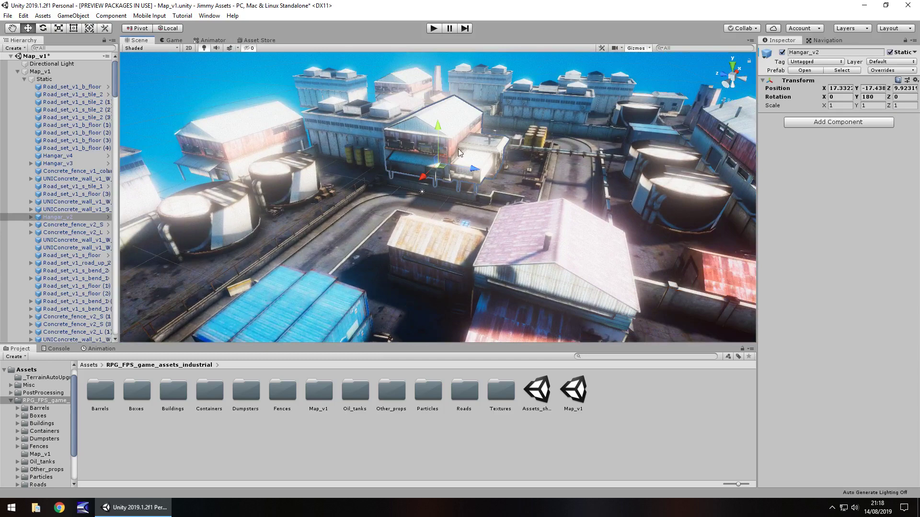
click(459, 143)
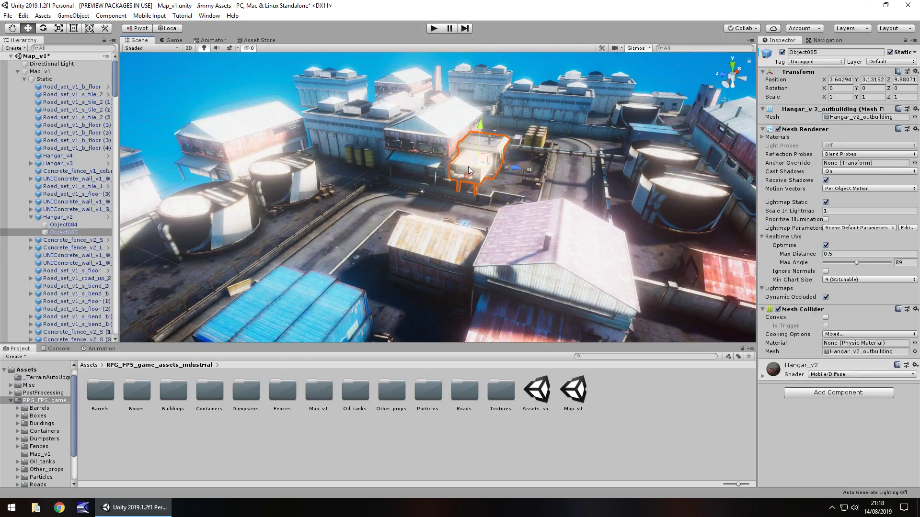
click(408, 145)
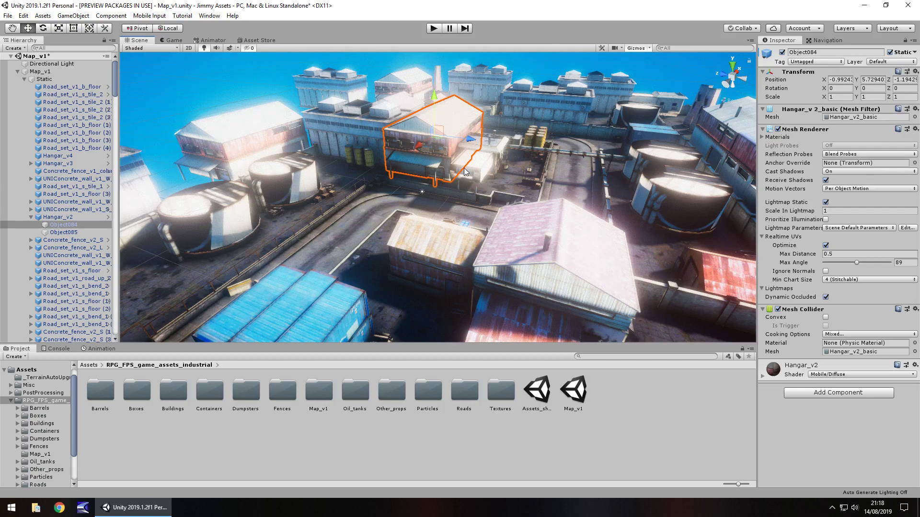
scroll(383, 222, up, 3)
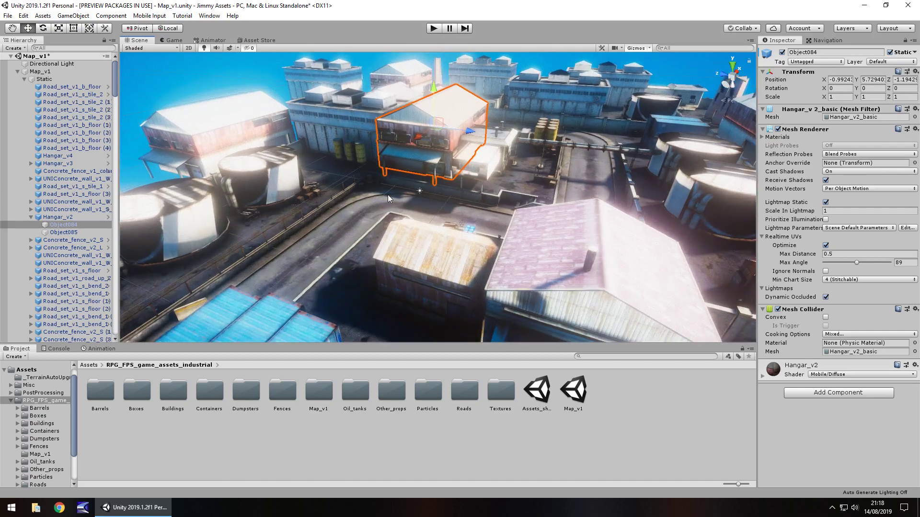
- Browse the asset pack's Barrels, Boxes and Buildings folders, checking the Barrel_v2 and Wooden_box_v1 prefabs
double_click(107, 395)
double_click(136, 392)
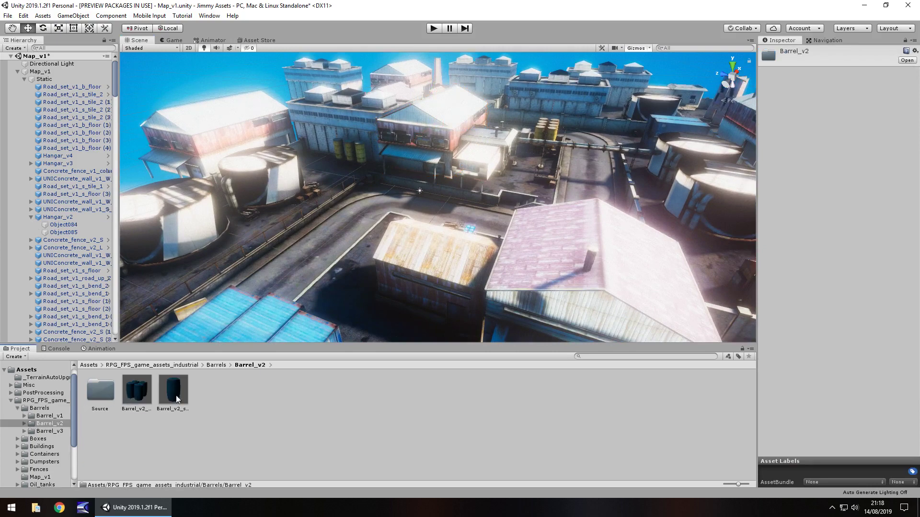
click(48, 439)
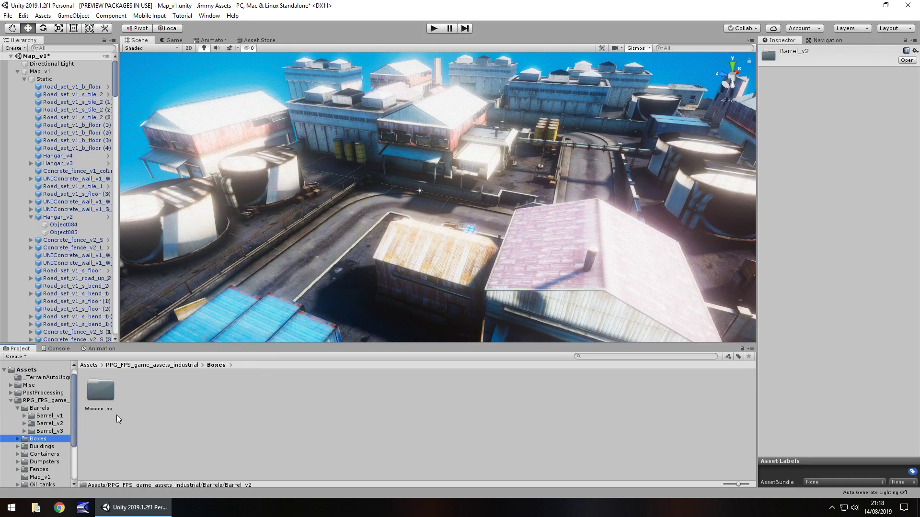
double_click(101, 392)
click(209, 391)
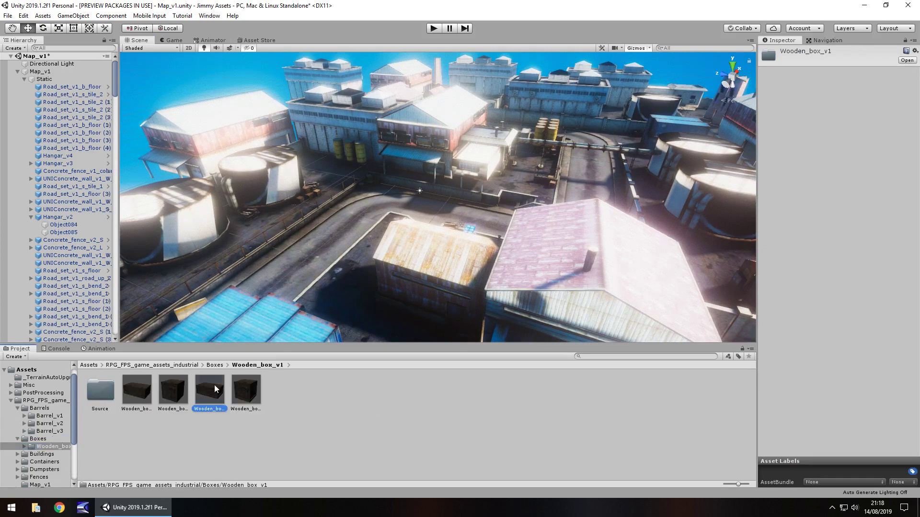
click(41, 455)
double_click(102, 393)
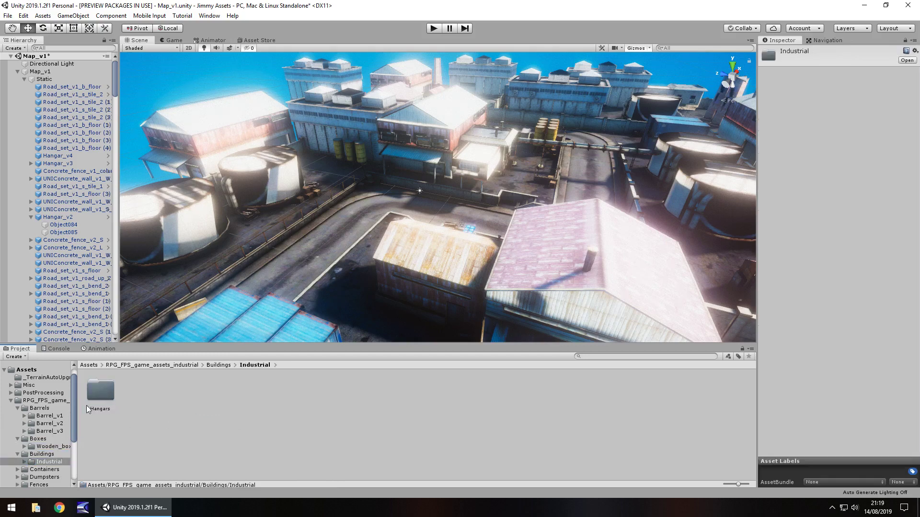
click(63, 447)
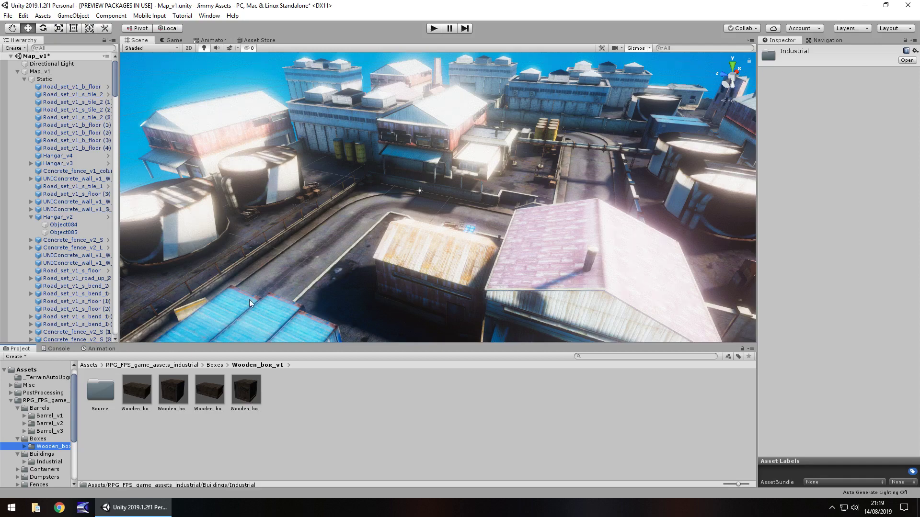
- Find the Oil_tank_v2 prefab among the pack's oil tanks and place it on the road in the scene
scroll(43, 426, down, 3)
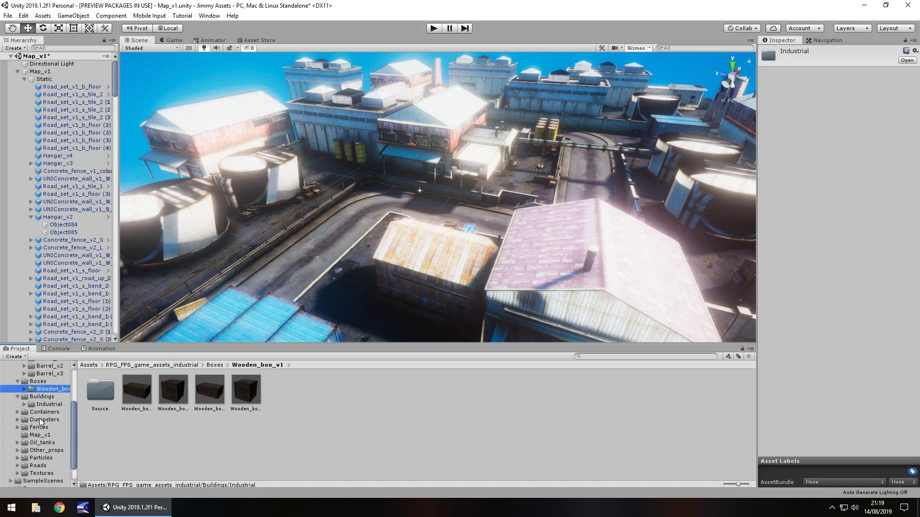
click(41, 419)
click(43, 427)
click(46, 443)
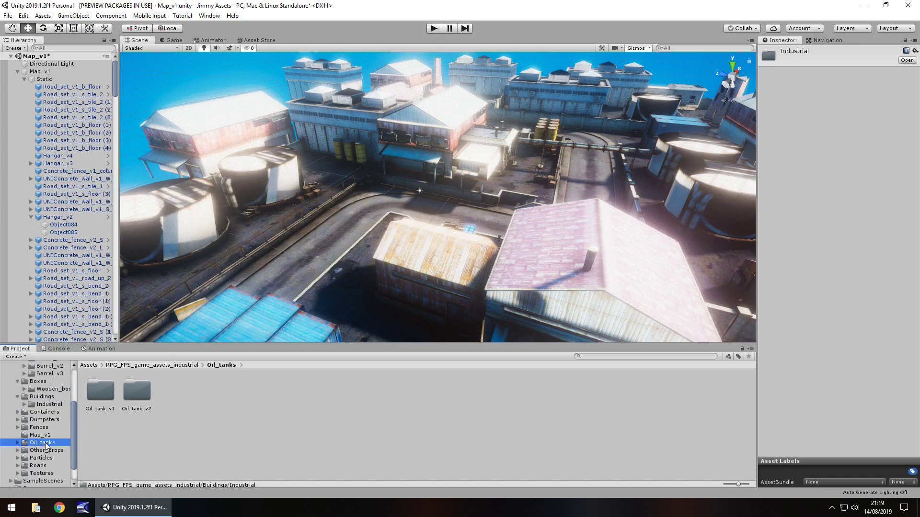
double_click(135, 391)
drag(133, 392, 368, 201)
scroll(379, 207, up, 2)
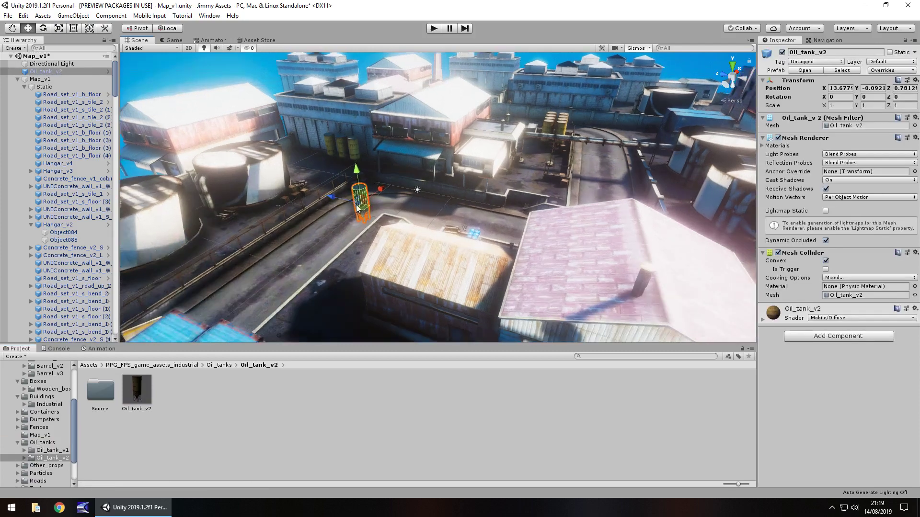
- View the placed oil tank from several angles and check the asset pack's Asset Store page
right_drag(402, 205, 418, 222)
middle_drag(418, 221, 302, 181)
right_drag(470, 245, 396, 230)
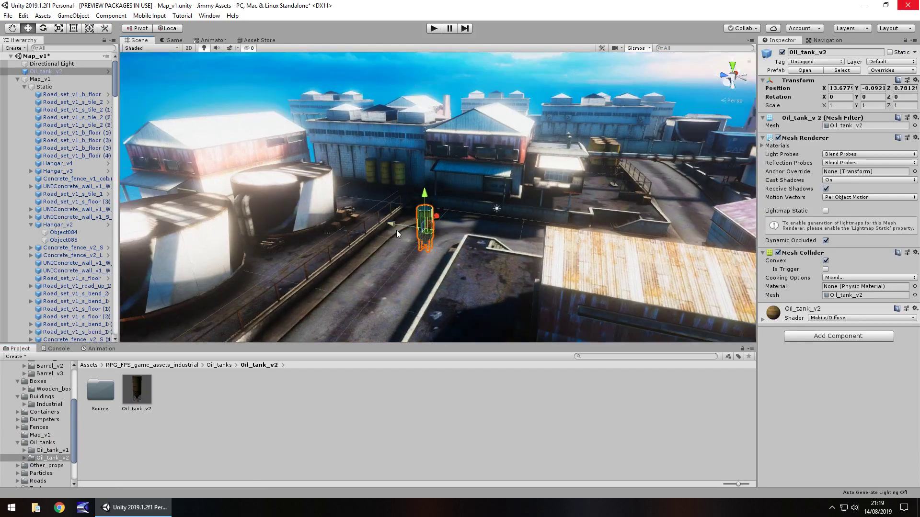
scroll(396, 230, up, 3)
click(261, 40)
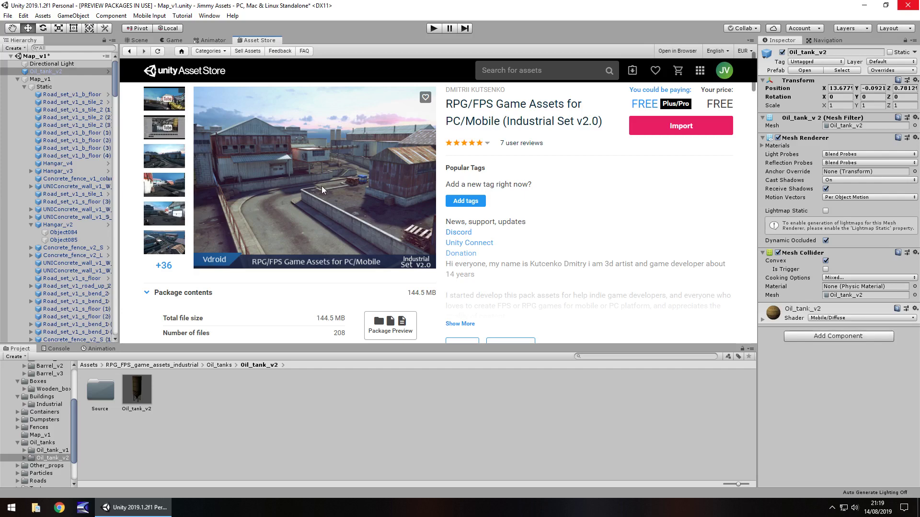
click(135, 41)
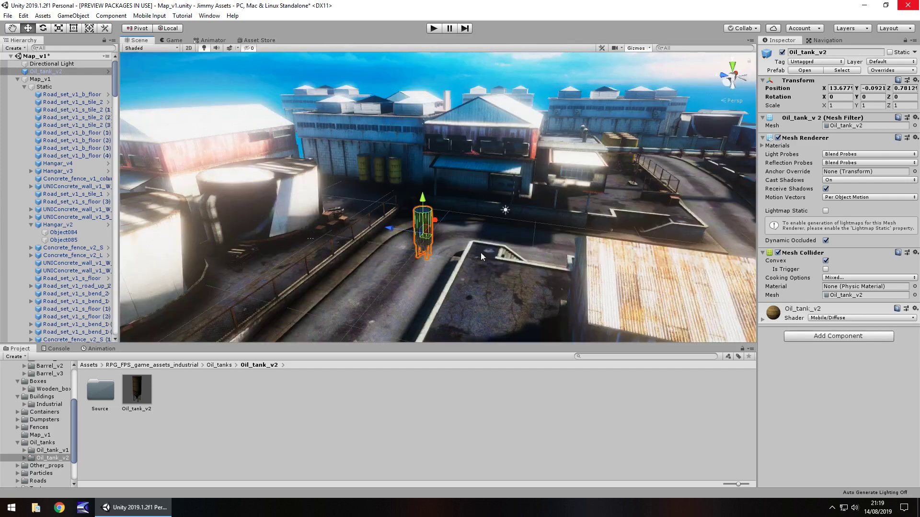
- Examine the Road_set_v1_s_tile_2 road piece and the Hangar_v2 building in the scene
right_drag(481, 256, 307, 260)
key(a)
click(349, 262)
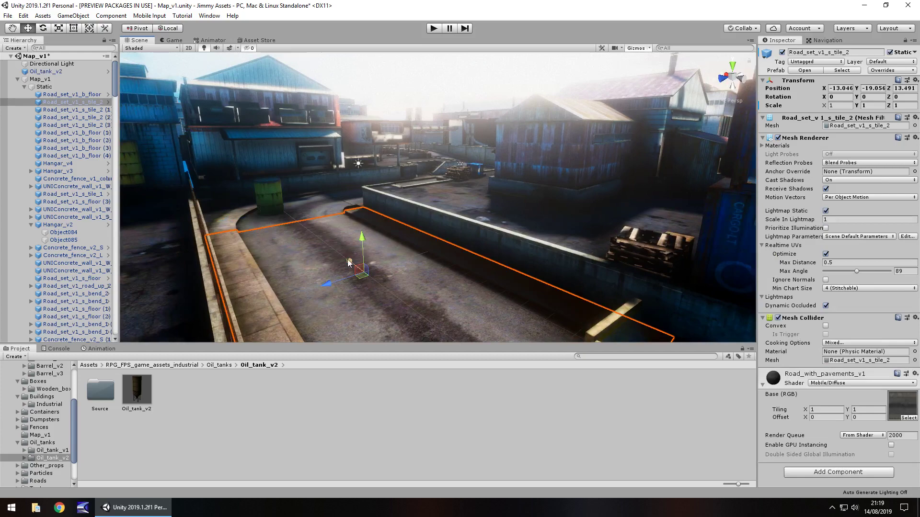
click(258, 156)
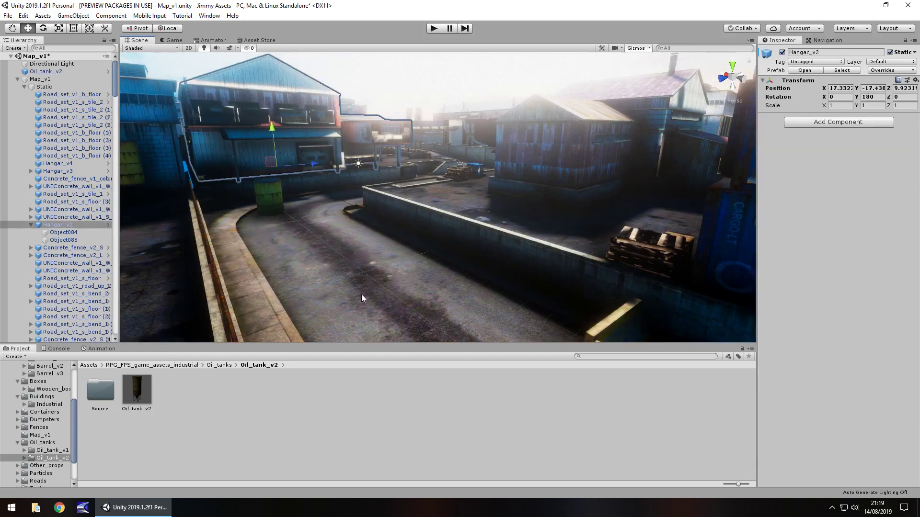
click(359, 287)
right_drag(336, 272, 309, 246)
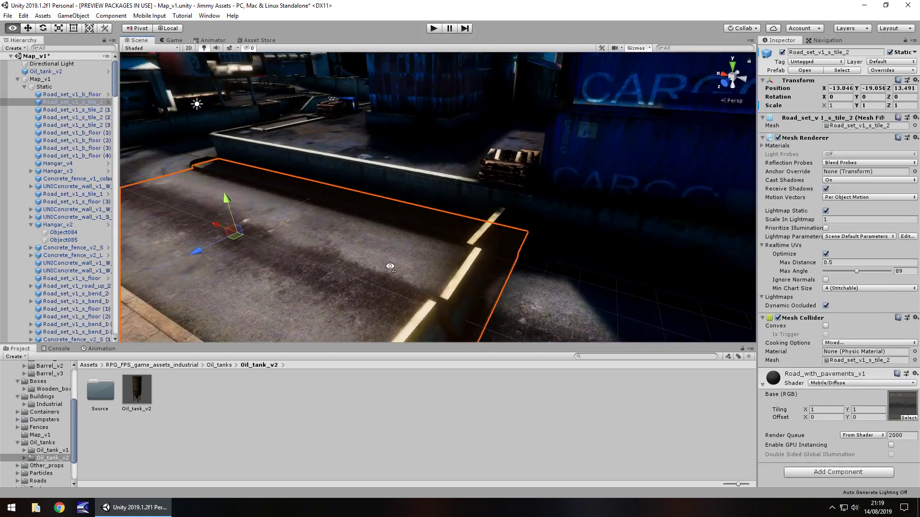
- Select the Road_set_v1_s_bend_1 road curve and its child mesh, and frame it in the scene
click(169, 173)
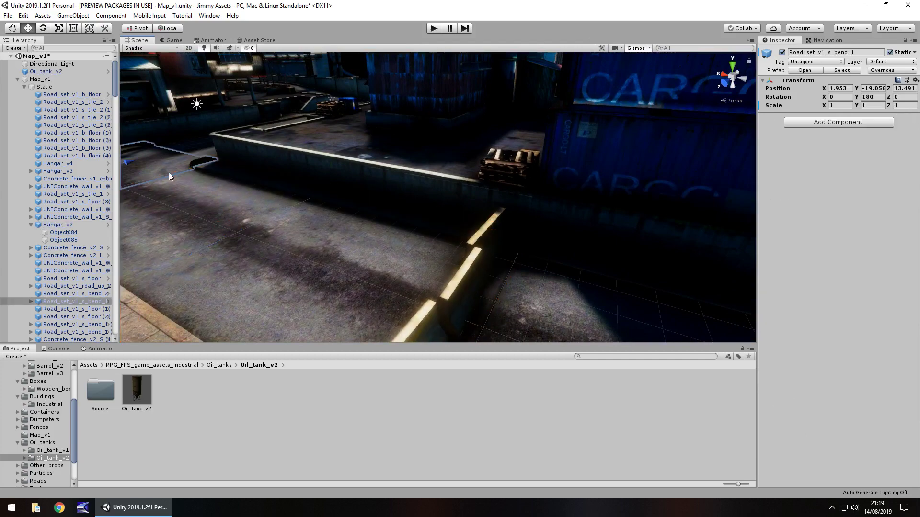
click(157, 162)
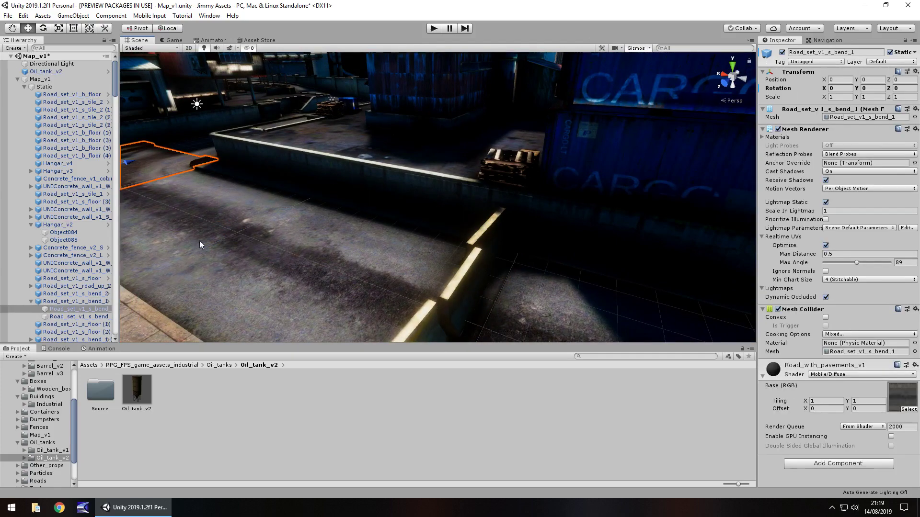
key(f)
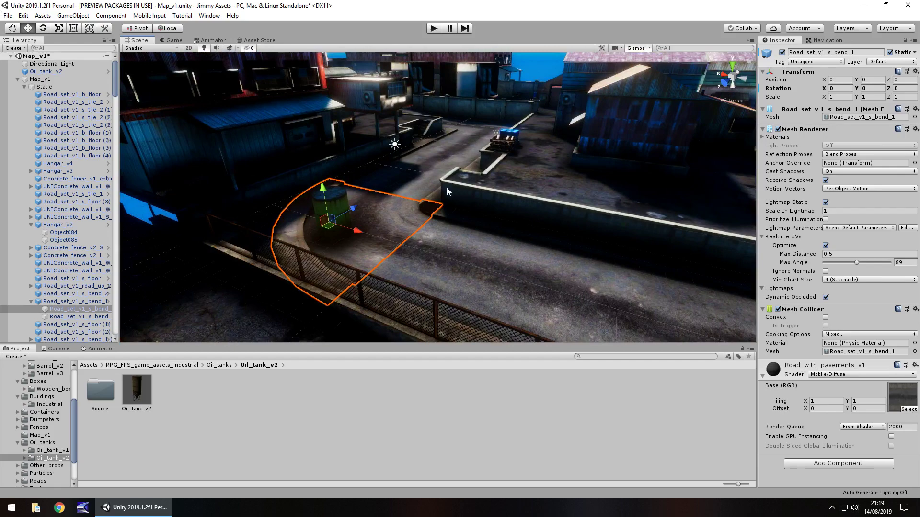
scroll(439, 145, up, 5)
scroll(356, 153, down, 10)
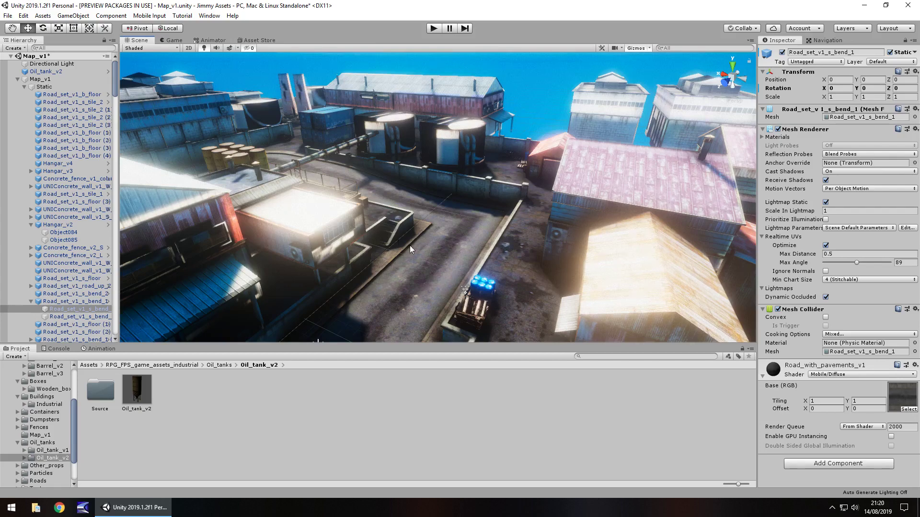
- Select the Hangar_v2 building, frame it, and inspect its roof and the yellow oil tanks beside it
right_drag(418, 200, 380, 214)
click(254, 163)
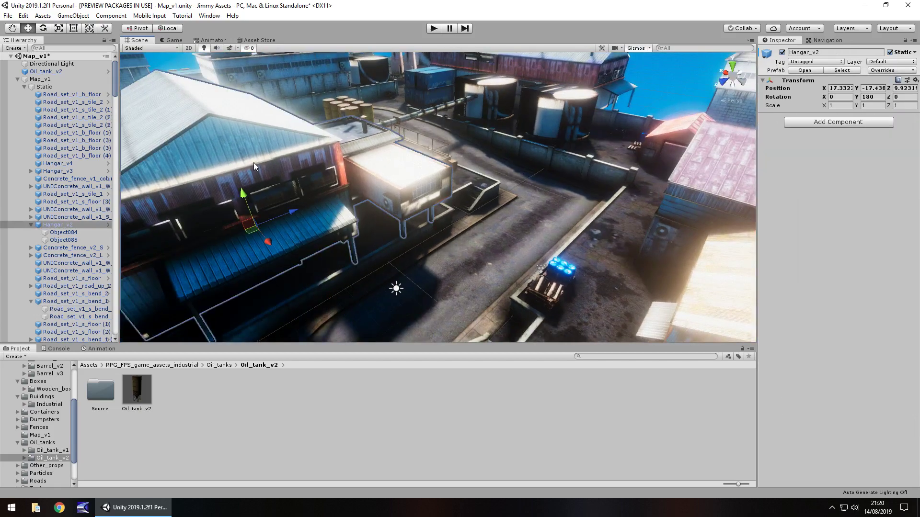
right_drag(356, 205, 457, 223)
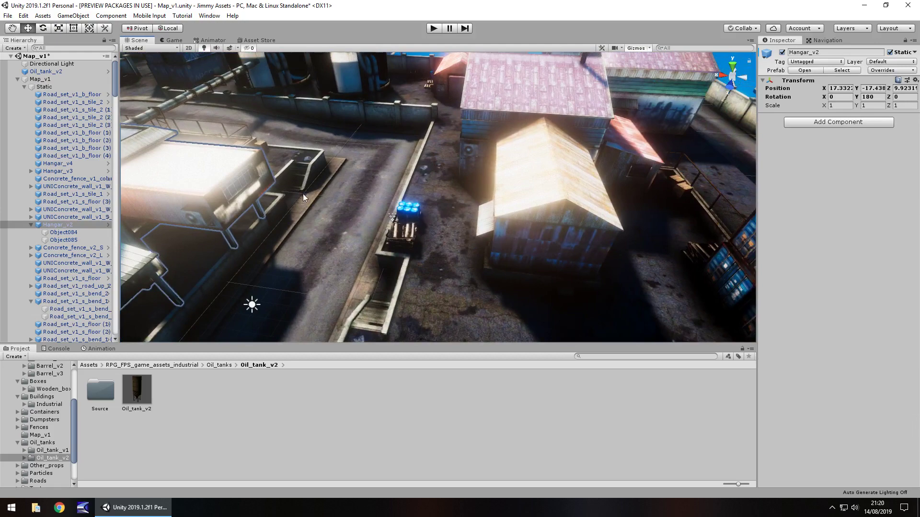
key(f)
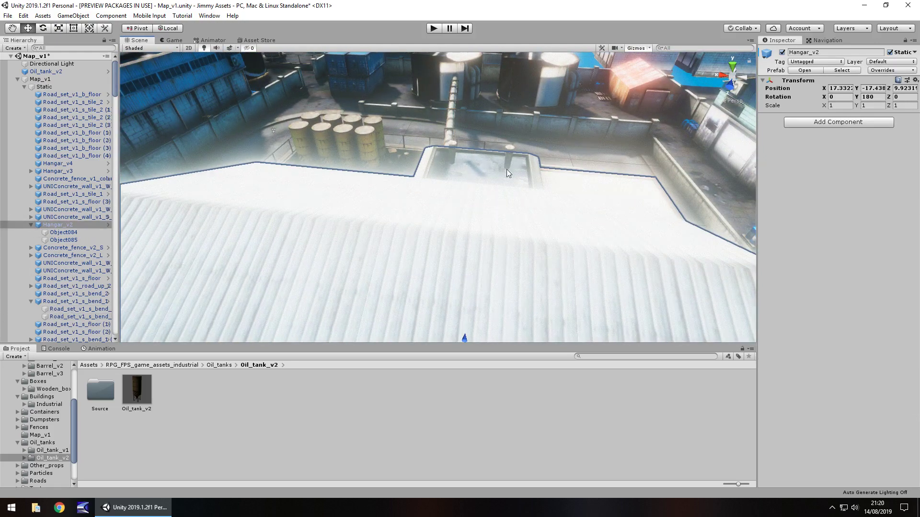
alt+drag(507, 170, 607, 203)
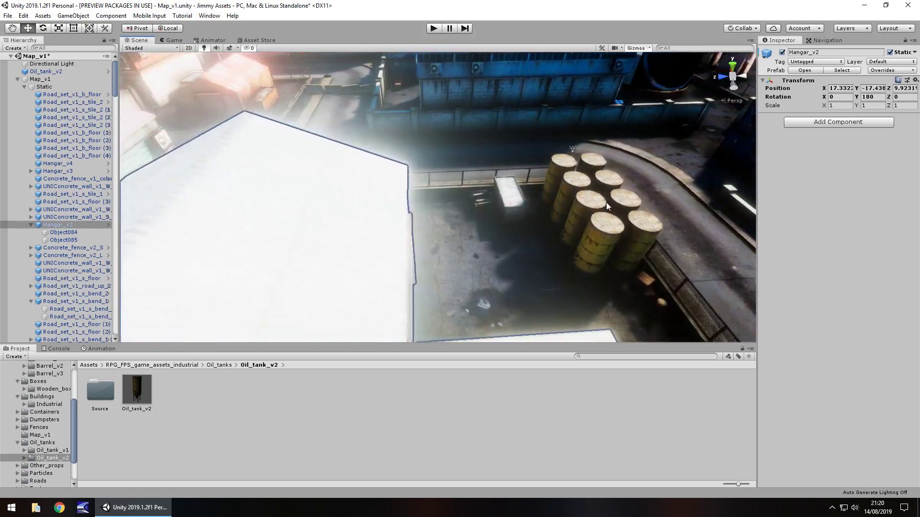
key(Right)
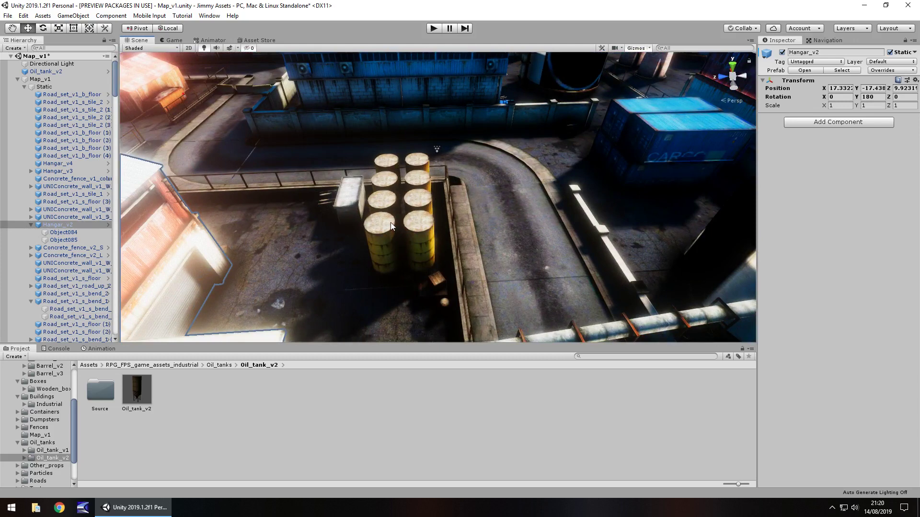
- Look through the pack's Roads and Map_v1 folders and compare with its Asset Store page
click(18, 443)
scroll(18, 443, down, 2)
click(38, 445)
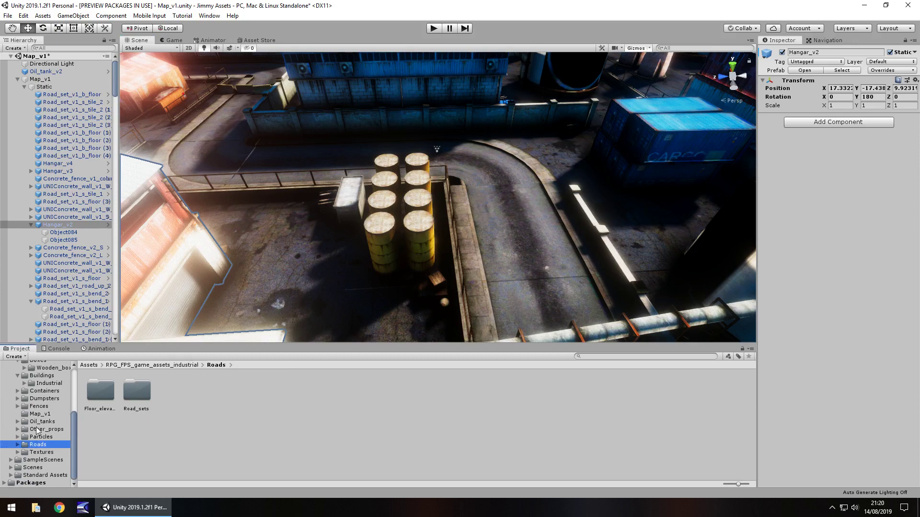
click(271, 40)
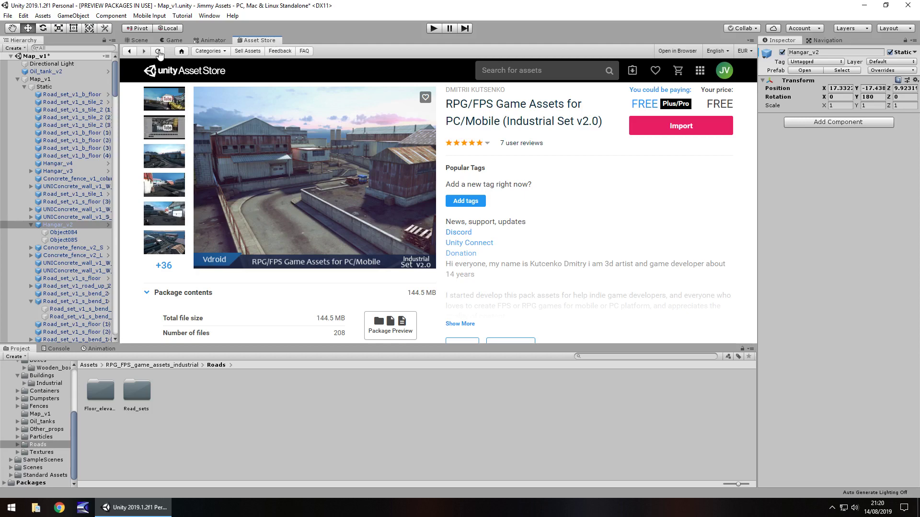
click(139, 40)
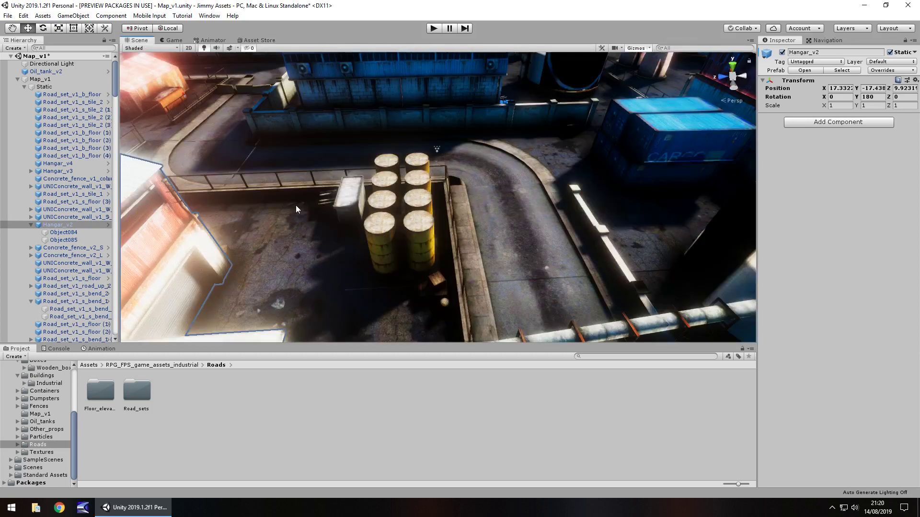
click(41, 414)
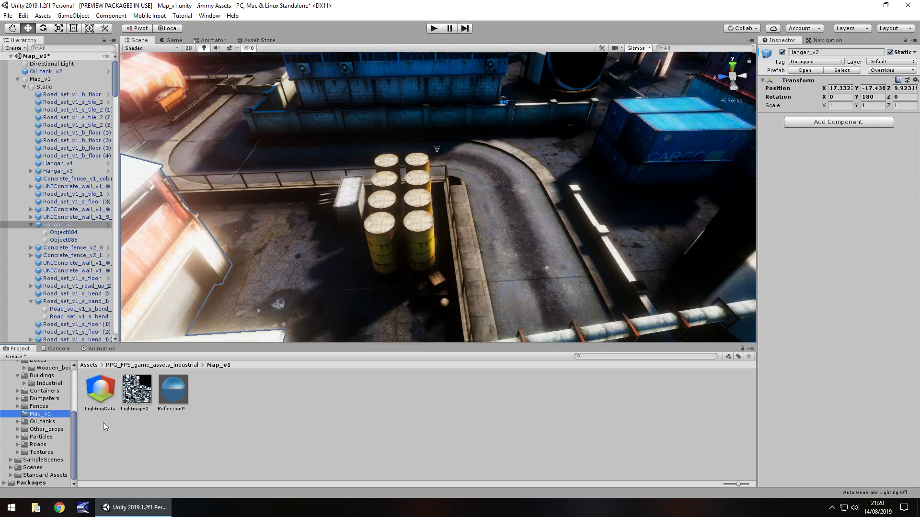
- Collapse the Barrels, Boxes and Buildings folders of the asset pack in the project tree
scroll(398, 238, up, 1)
key(f)
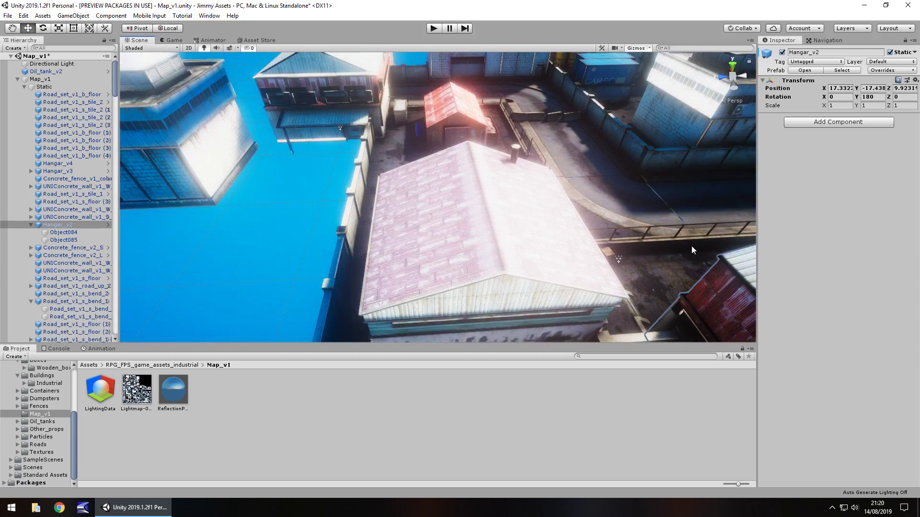
middle_drag(652, 158, 376, 157)
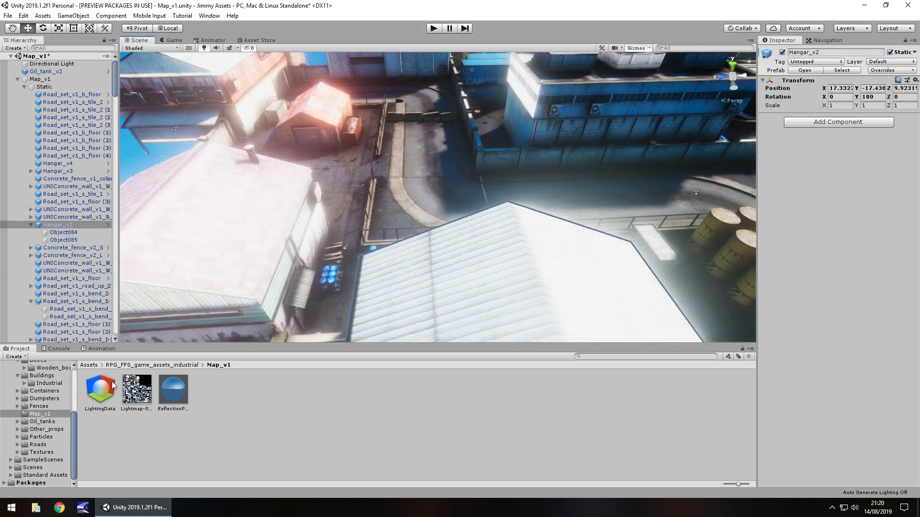
scroll(24, 406, up, 3)
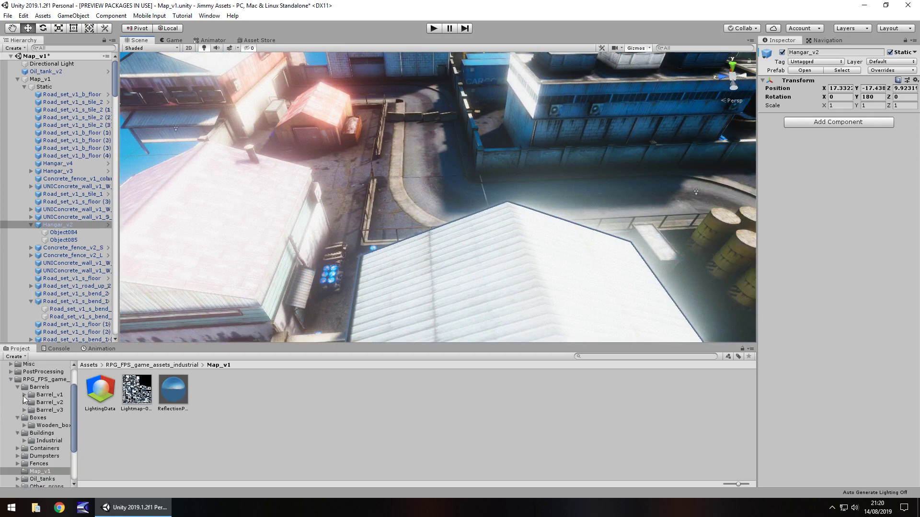
click(19, 388)
click(18, 387)
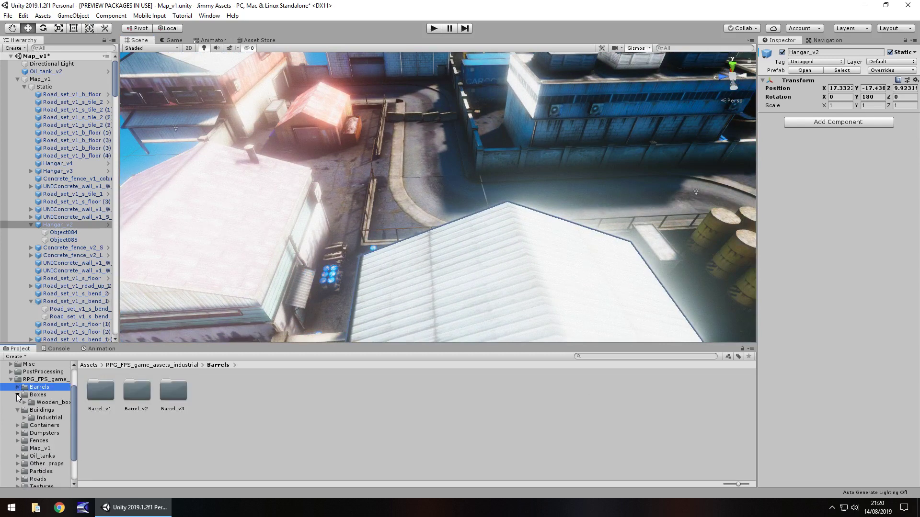
click(17, 395)
click(17, 402)
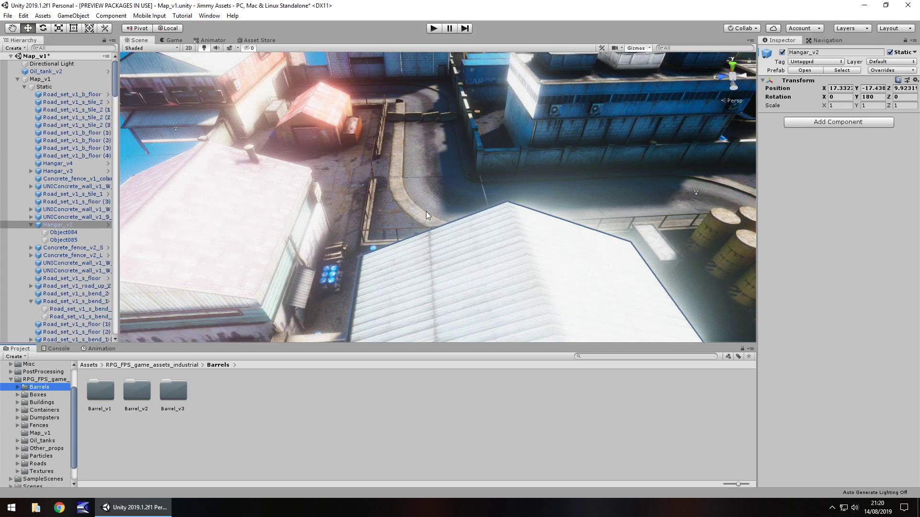
- Place the Wooden_box_v1_LD2square prefab on the curved road near the yellow oil tanks
middle_drag(528, 209, 785, 86)
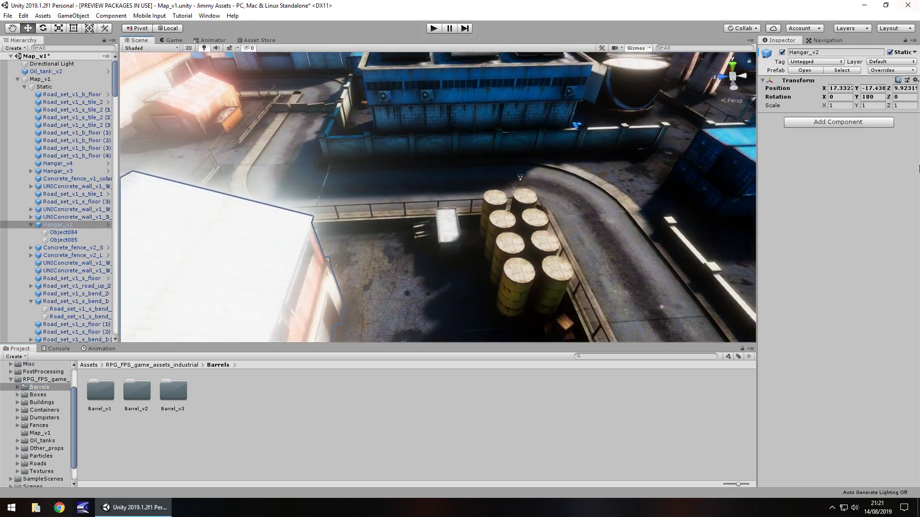
middle_drag(526, 239, 526, 239)
right_drag(526, 238, 560, 242)
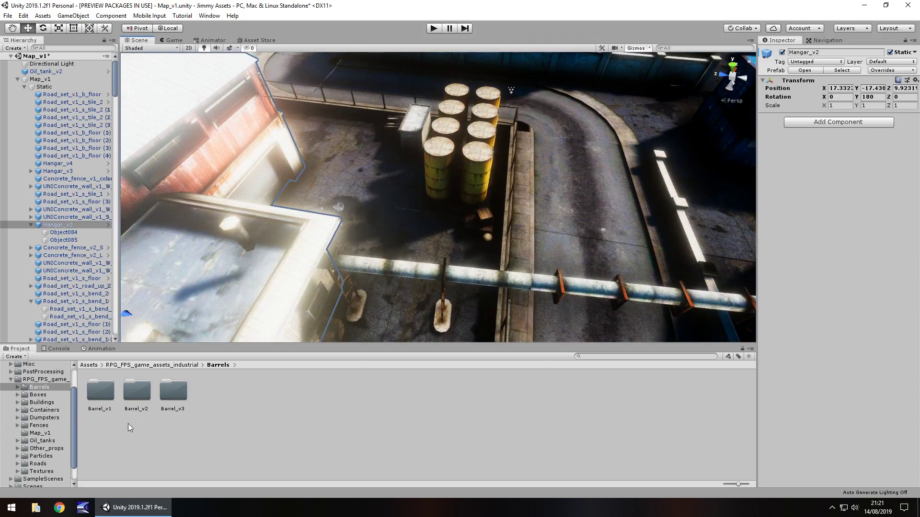
click(38, 395)
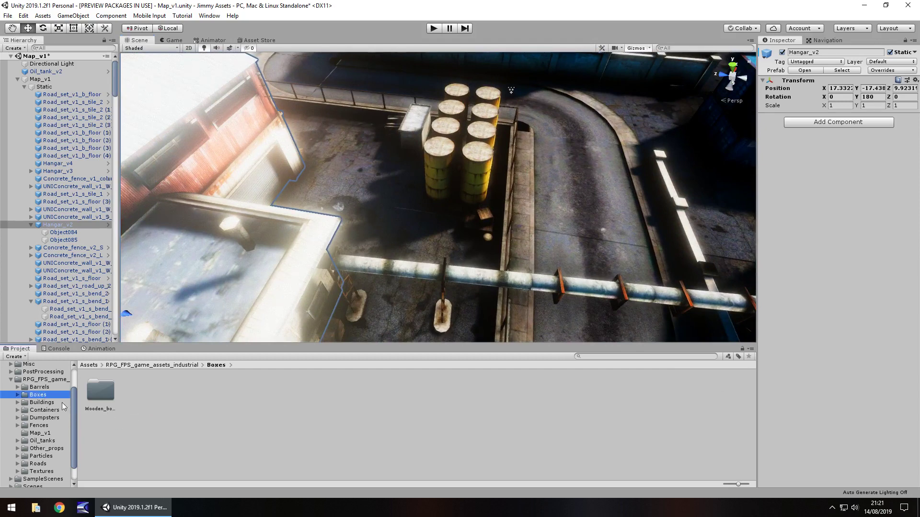
double_click(99, 395)
drag(246, 390, 597, 190)
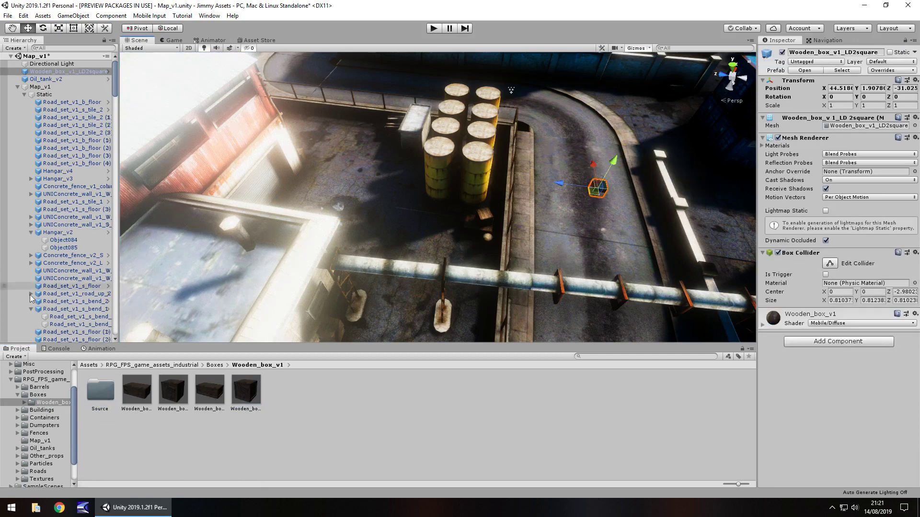
- Open the Concrete_fence_v2 folder among the pack's concrete fences to view its prefabs
click(40, 433)
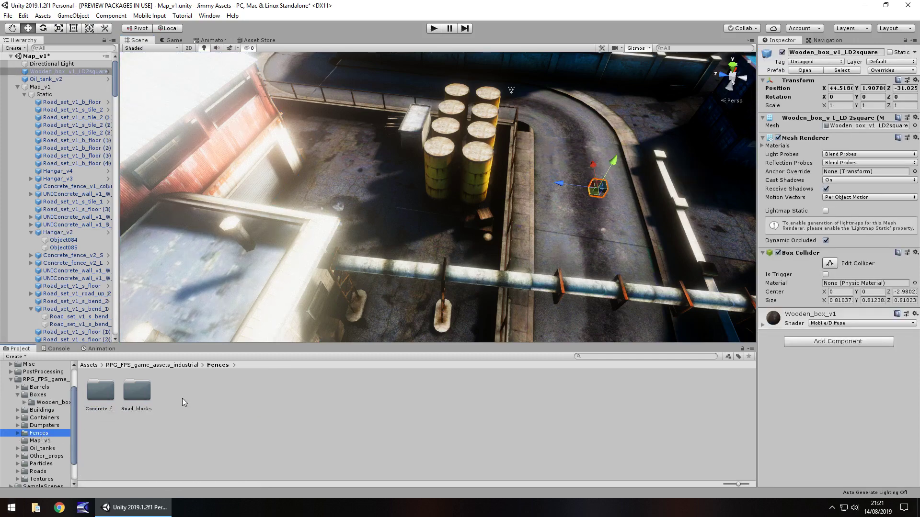
click(104, 394)
double_click(105, 393)
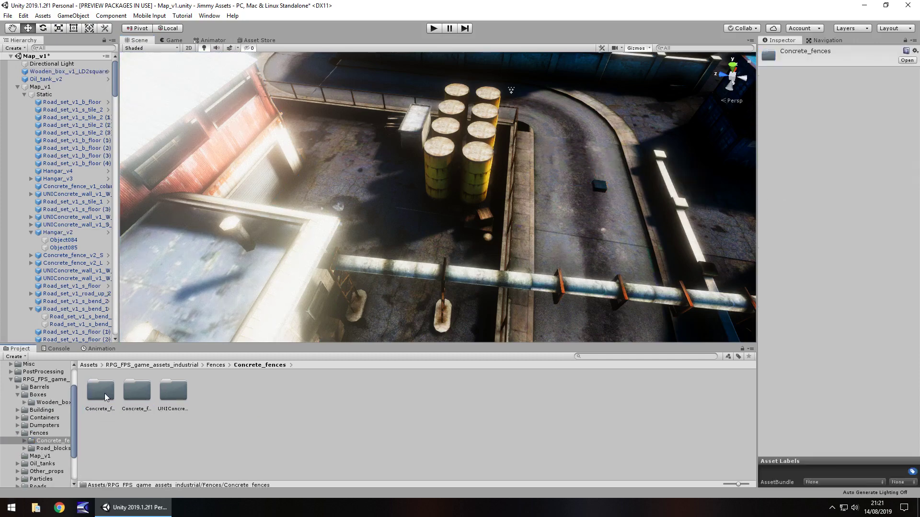
double_click(140, 392)
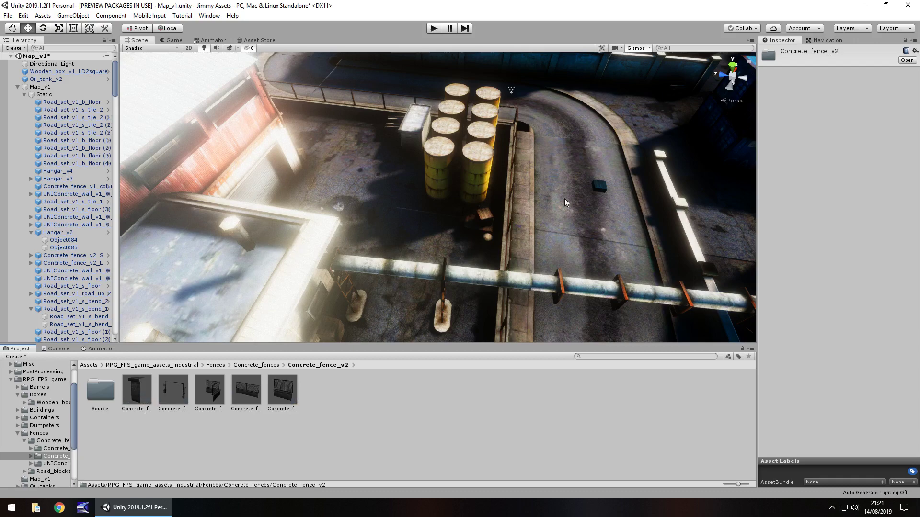
- Tour the map from the pipeline to the walled road corner and select the Road_set_v1_s_bend_2 piece
middle_drag(564, 199, 631, 493)
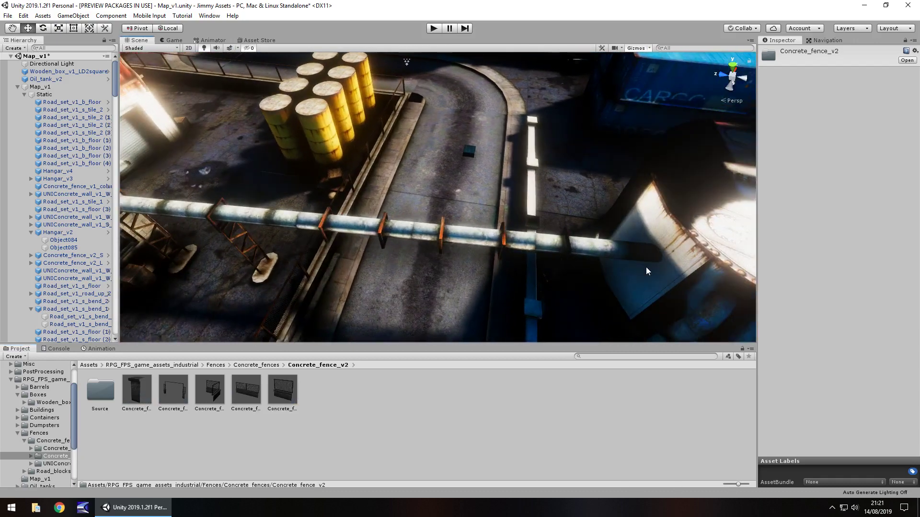
right_drag(469, 169, 226, 129)
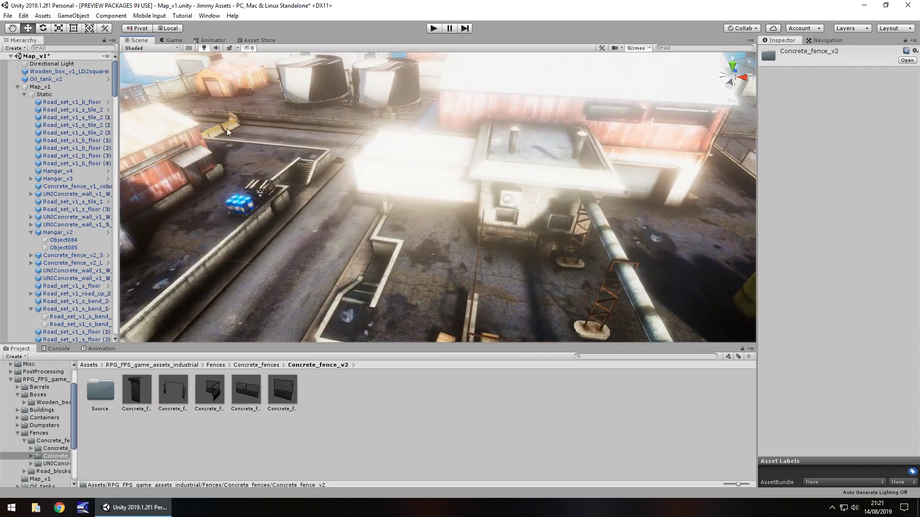
right_drag(453, 179, 144, 159)
middle_drag(144, 159, 83, 41)
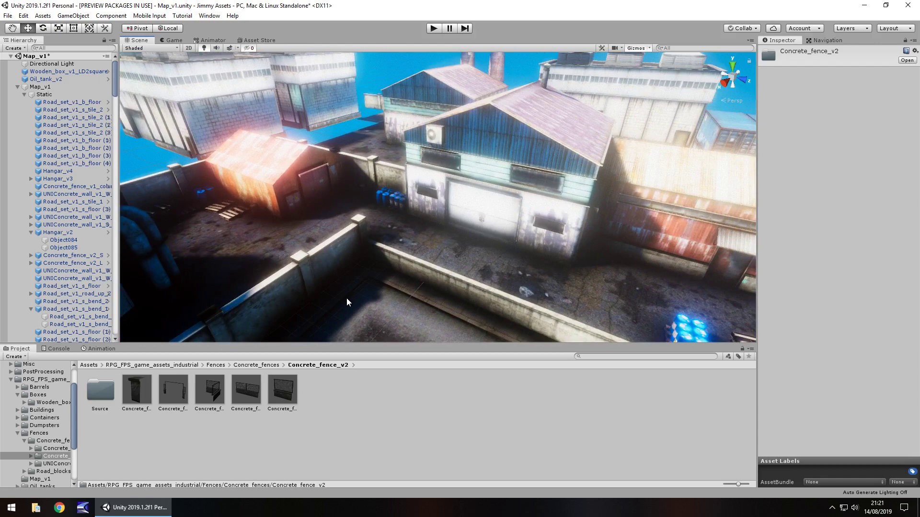
right_drag(424, 229, 411, 256)
click(410, 258)
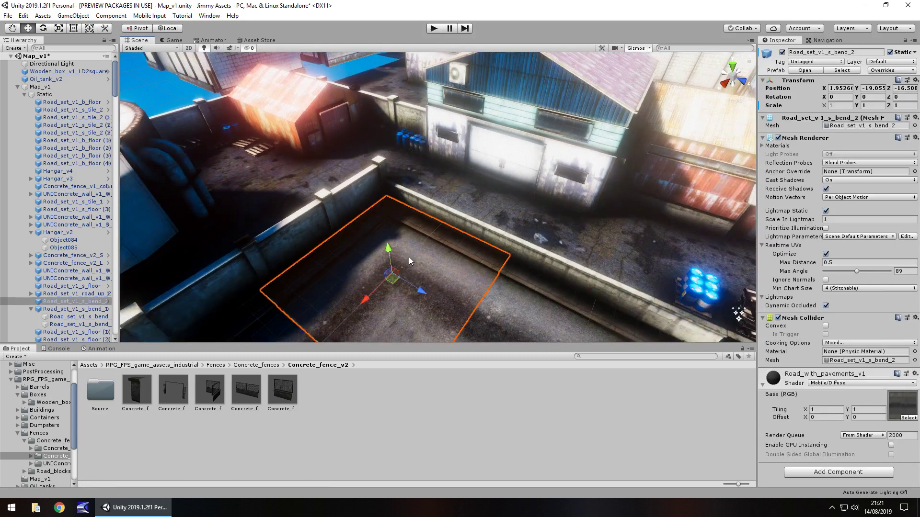
- Change the shader of the selected road piece's material, and set the blue-roofed hangar's Hangar_v3 material to the Standard shader
click(846, 383)
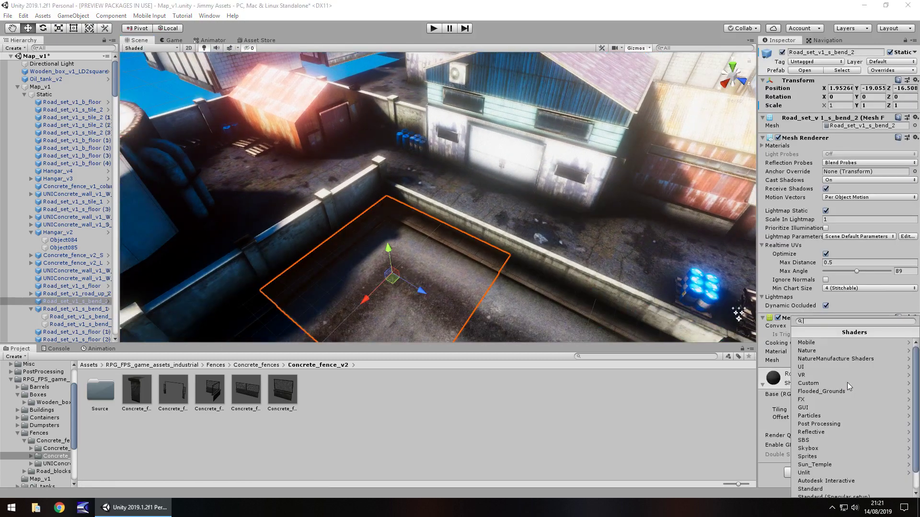
click(824, 482)
click(499, 68)
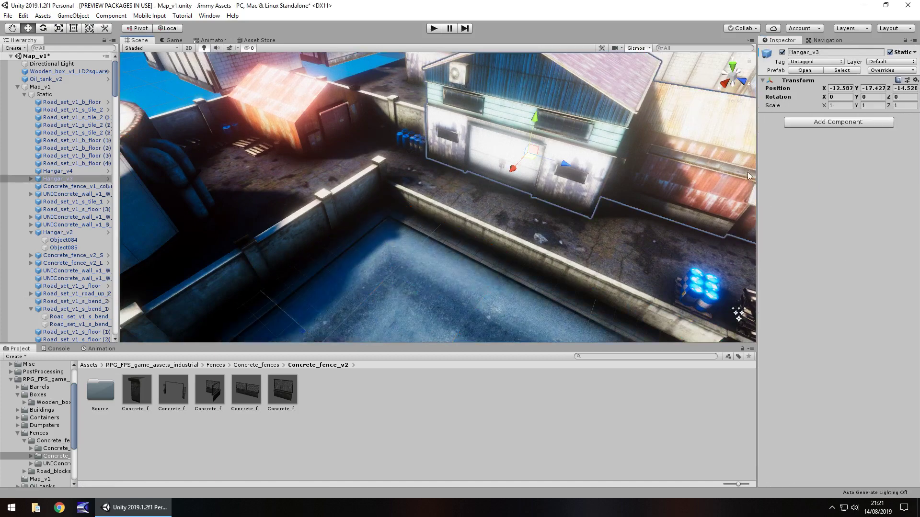
click(522, 87)
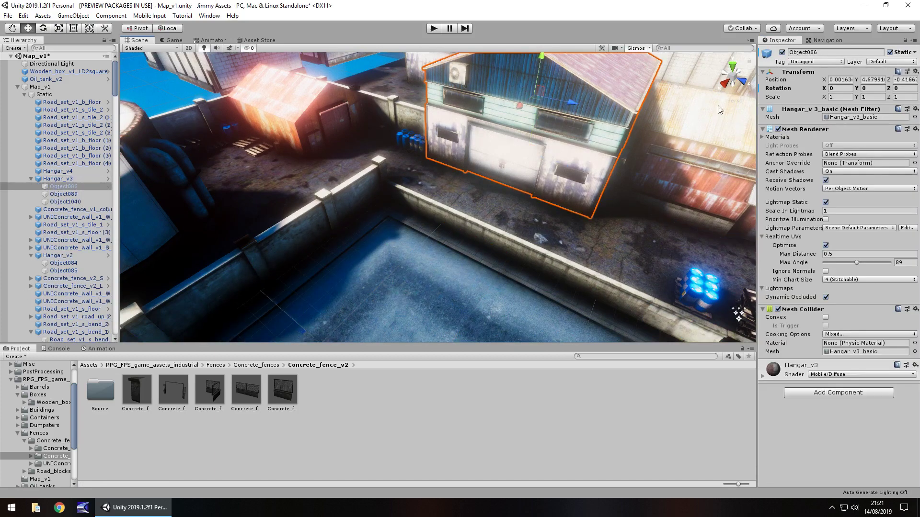
click(849, 377)
click(817, 493)
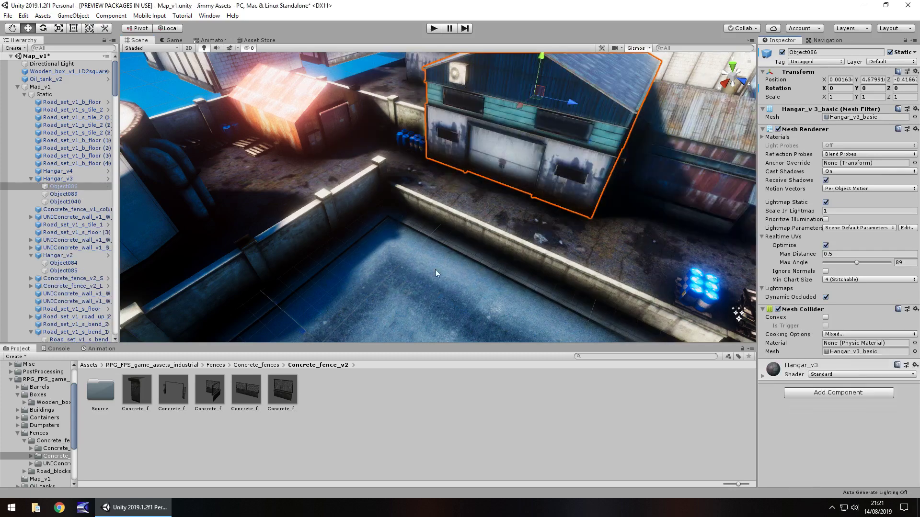
- Set the albedo colour of the Hangar_v3 material to pure red, FF0000
right_drag(435, 269, 357, 273)
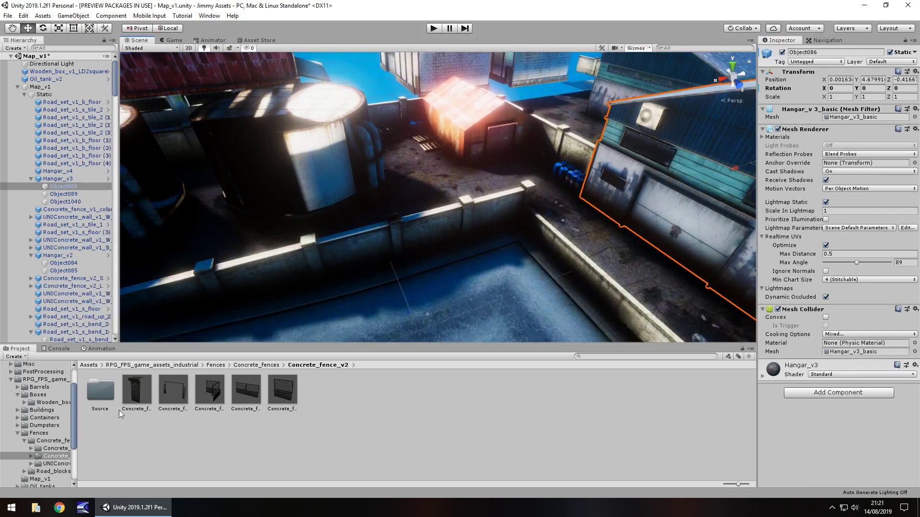
click(762, 377)
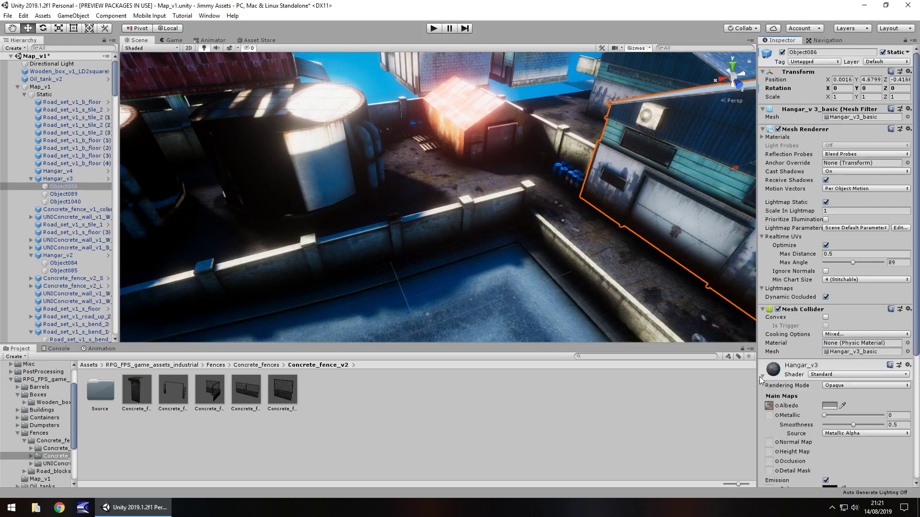
click(829, 405)
drag(149, 93, 160, 77)
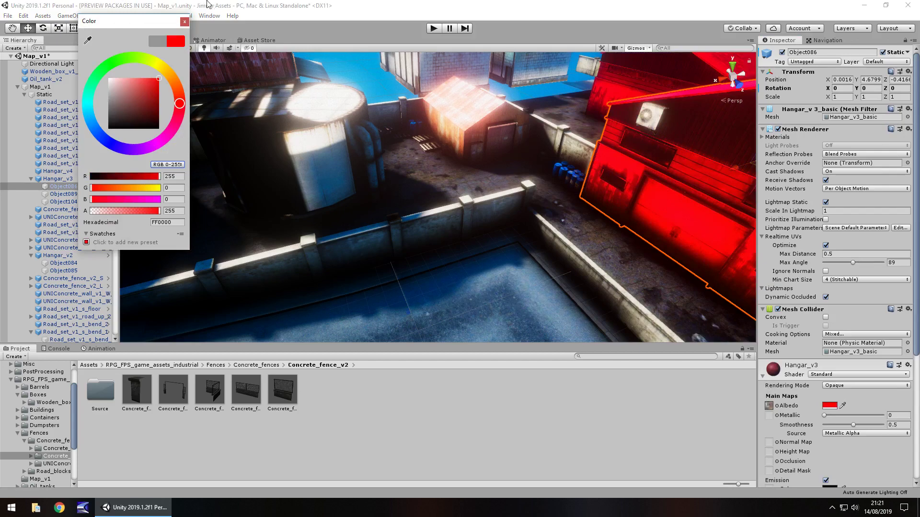
click(184, 22)
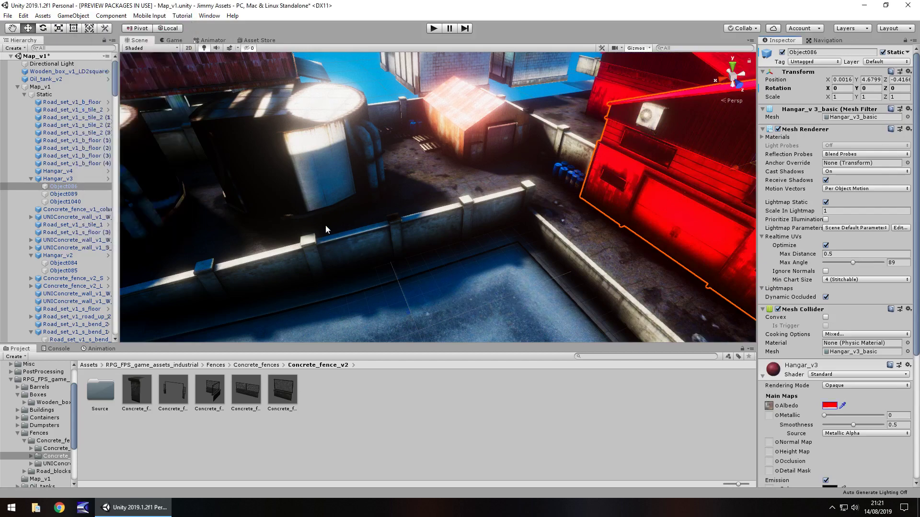
- Check the industrial pack's Asset Store page, and return to the scene to view the red hangar, oil tanks and curved road
alt+drag(325, 228, 378, 111)
click(259, 40)
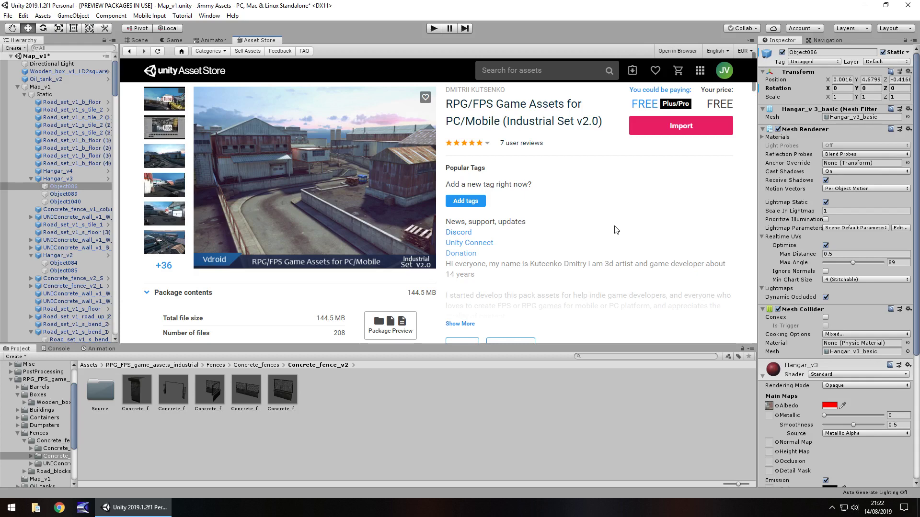
click(137, 40)
right_drag(502, 242, 701, 227)
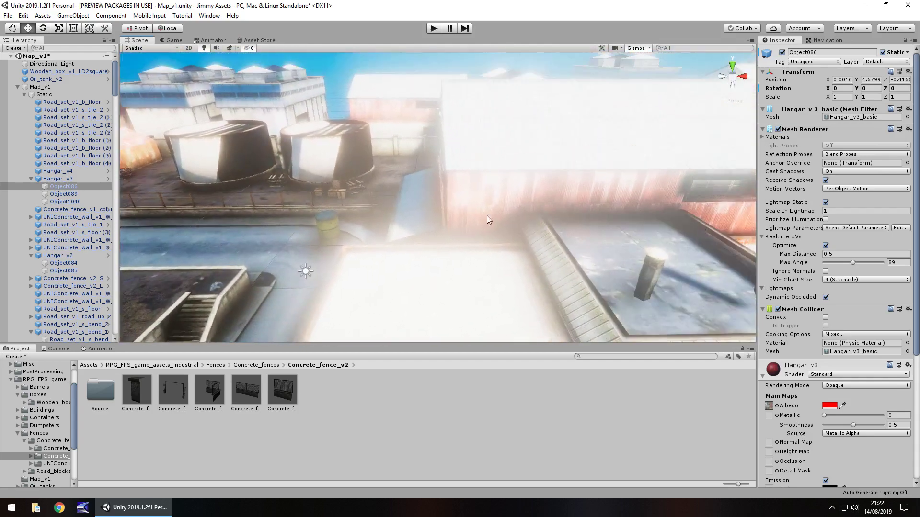
middle_drag(364, 256, 746, 195)
alt+right_drag(746, 195, 495, 406)
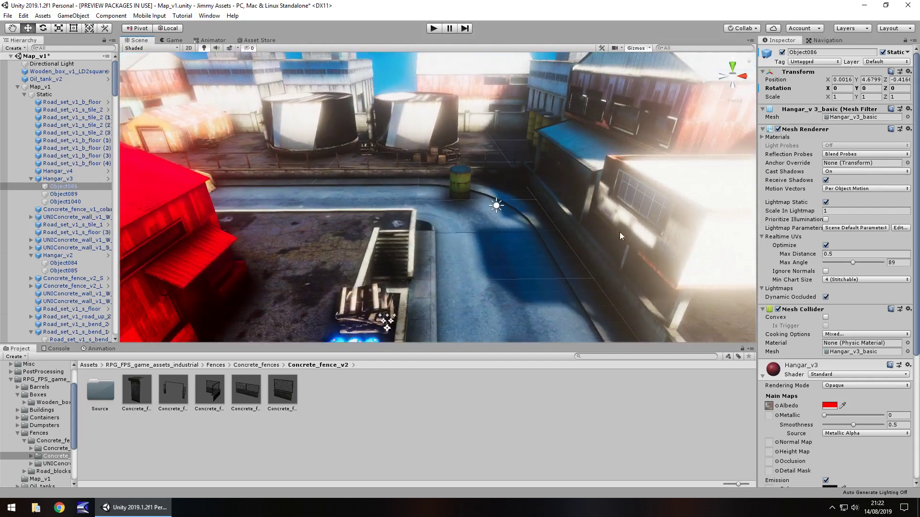